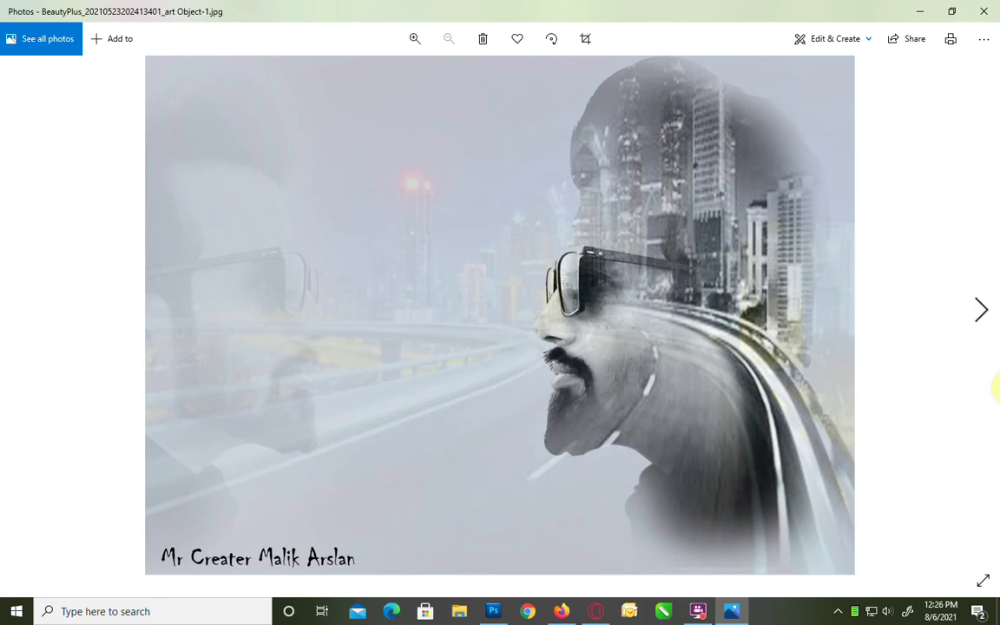
- Page through the sample double-exposure portraits in Windows Photos, then close the viewer
{"action": "key", "text": "Right"}
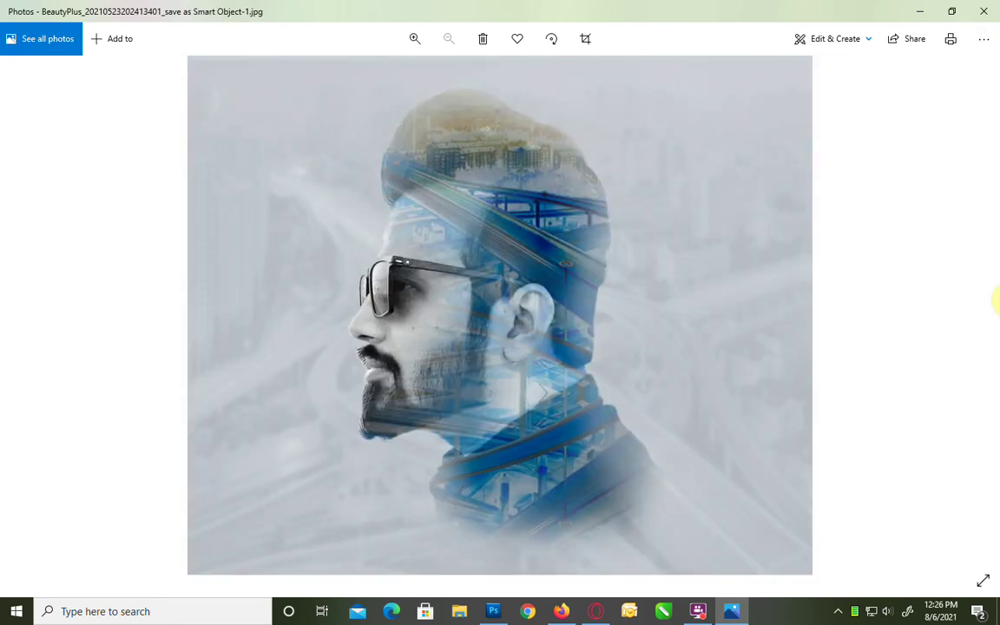
{"action": "key", "text": "Right"}
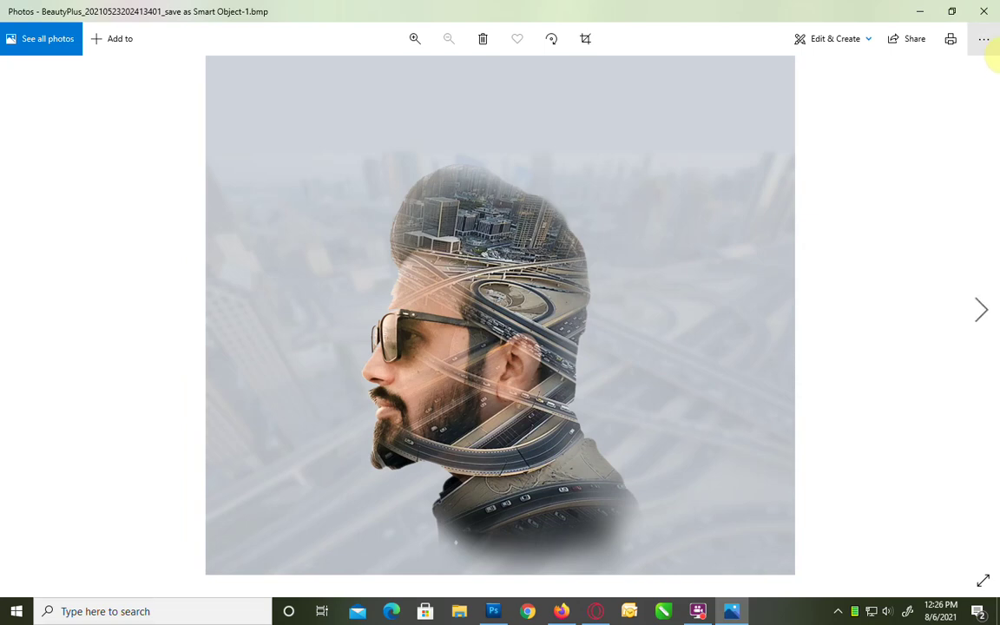
{"action": "left_click", "coordinate": [984, 11]}
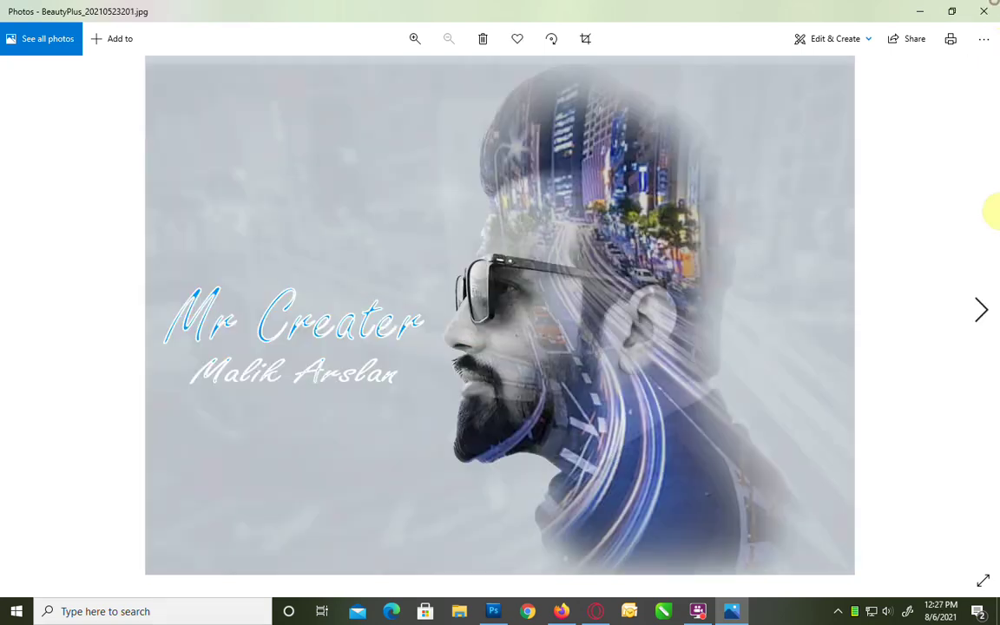
- Add a white-filled layer beneath Layer 1 copy and place a duplicate portrait on the left
{"action": "left_click", "coordinate": [984, 12]}
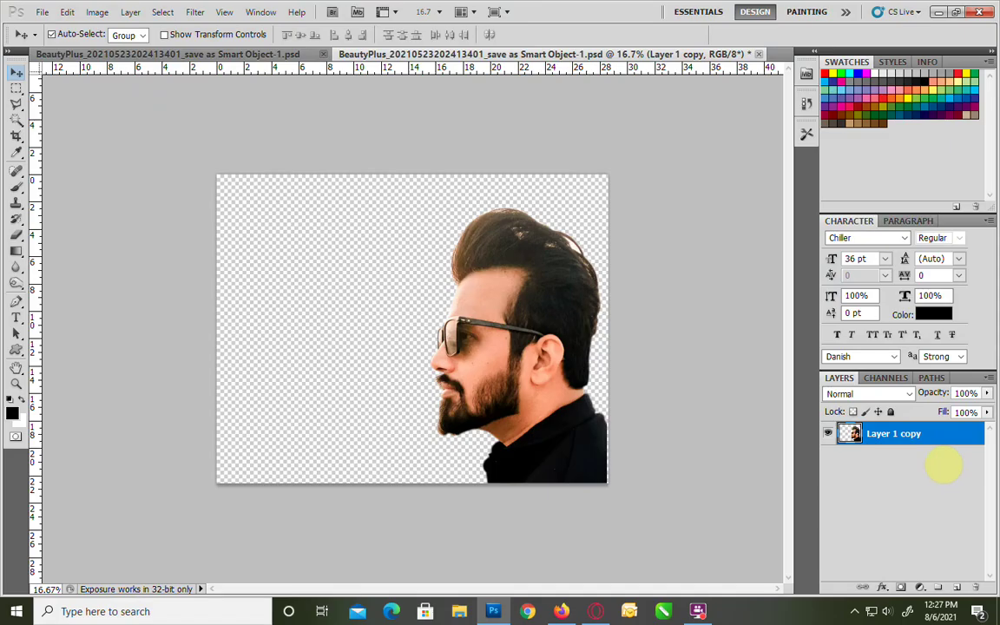
{"action": "left_click", "coordinate": [955, 586]}
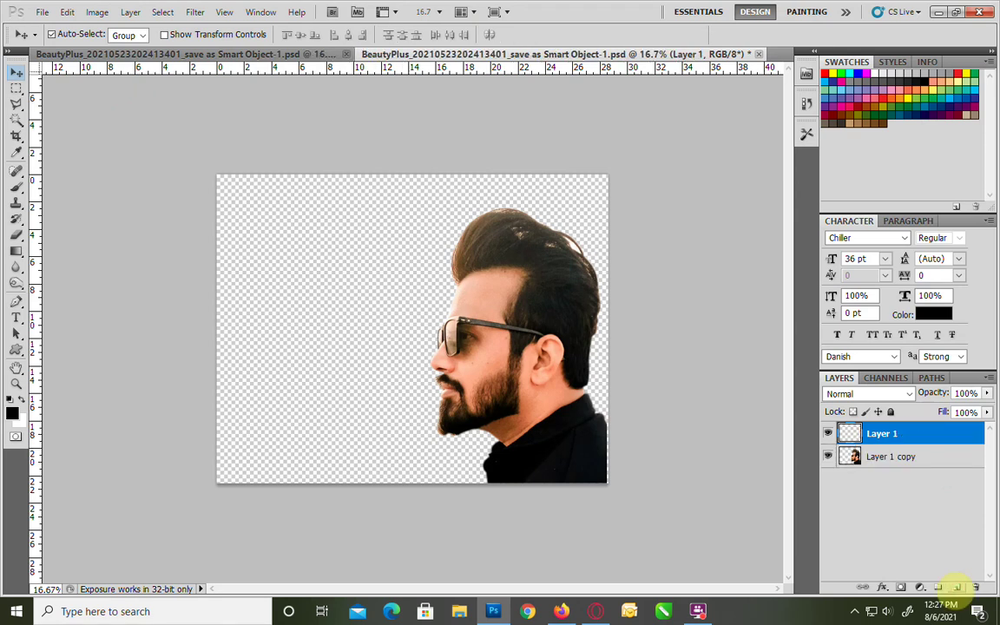
{"action": "key", "text": "ctrl+BackSpace"}
{"action": "left_click_drag", "start_coordinate": [943, 439], "coordinate": [955, 507]}
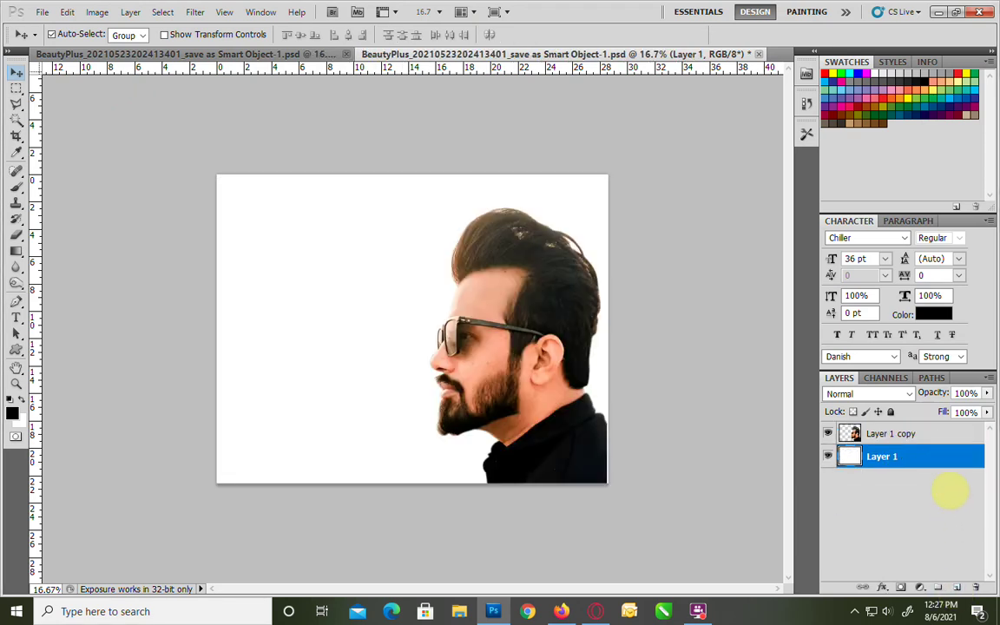
{"action": "left_click_drag", "start_coordinate": [951, 434], "coordinate": [955, 583]}
{"action": "left_click_drag", "start_coordinate": [487, 356], "coordinate": [273, 356]}
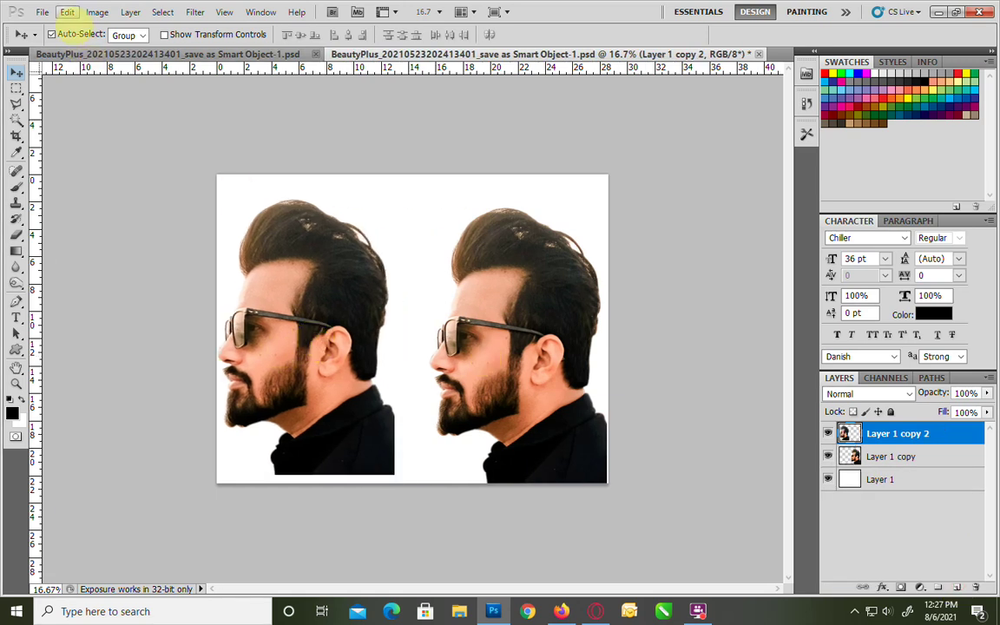
- Flip the left portrait copy horizontally and shift it further left
{"action": "left_click", "coordinate": [67, 12]}
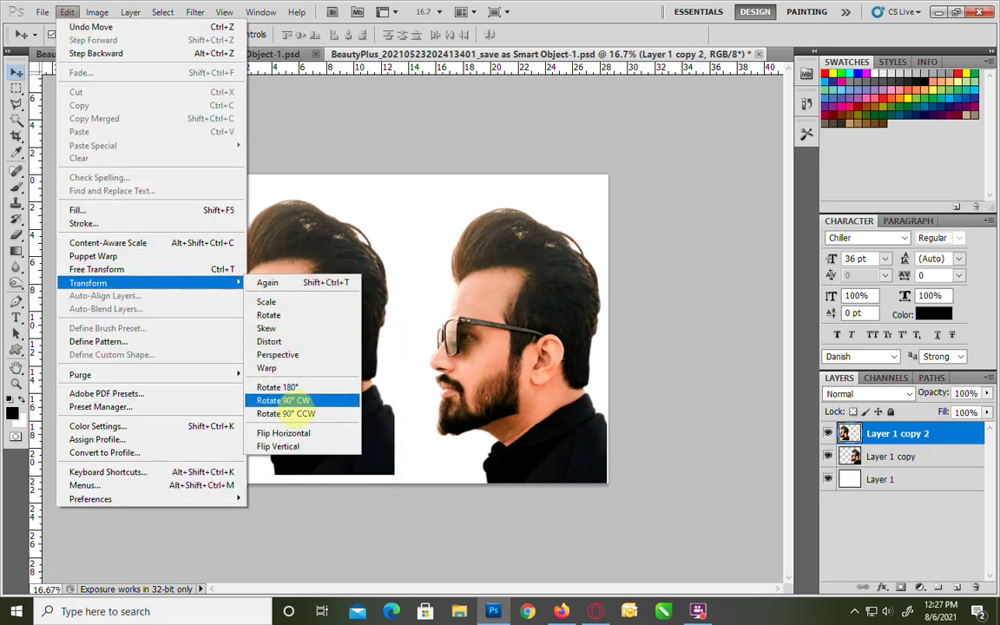
{"action": "left_click", "coordinate": [279, 434]}
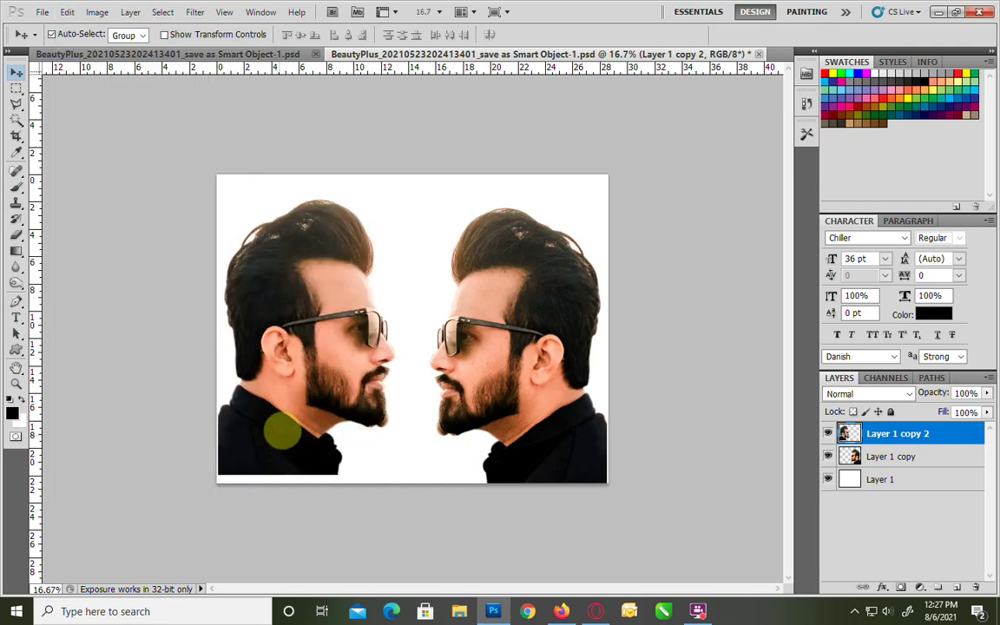
{"action": "mouse_move", "coordinate": [222, 403]}
{"action": "left_mouse_down"}
{"action": "mouse_move", "coordinate": [201, 402]}
{"action": "mouse_move", "coordinate": [235, 365]}
{"action": "left_mouse_up"}
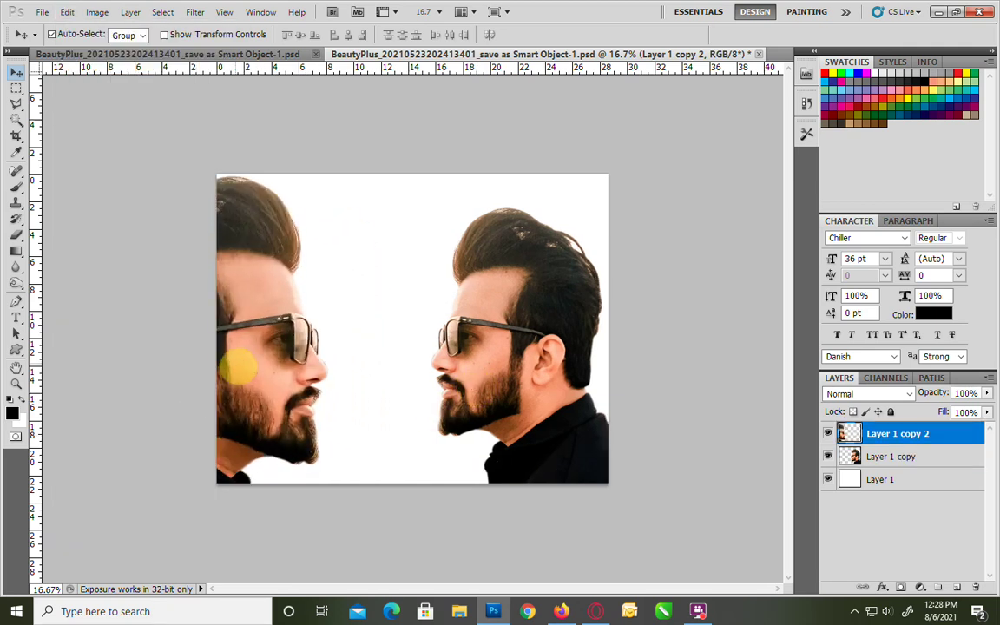
- Scale up the right-hand portrait on Layer 1 copy with Free Transform
{"action": "left_click", "coordinate": [456, 335]}
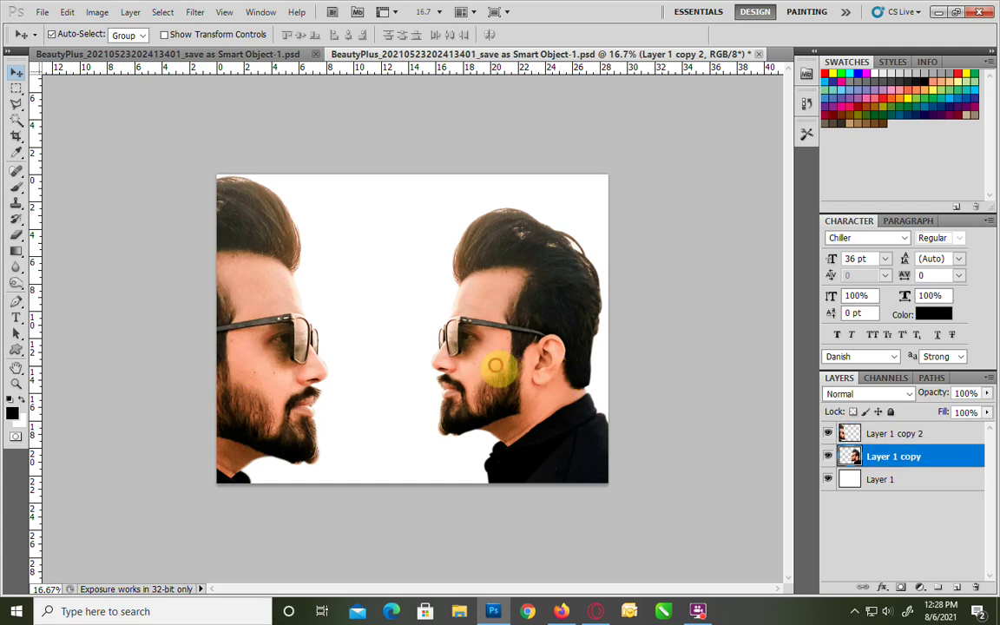
{"action": "key", "text": "ctrl+t"}
{"action": "key", "text": "Return"}
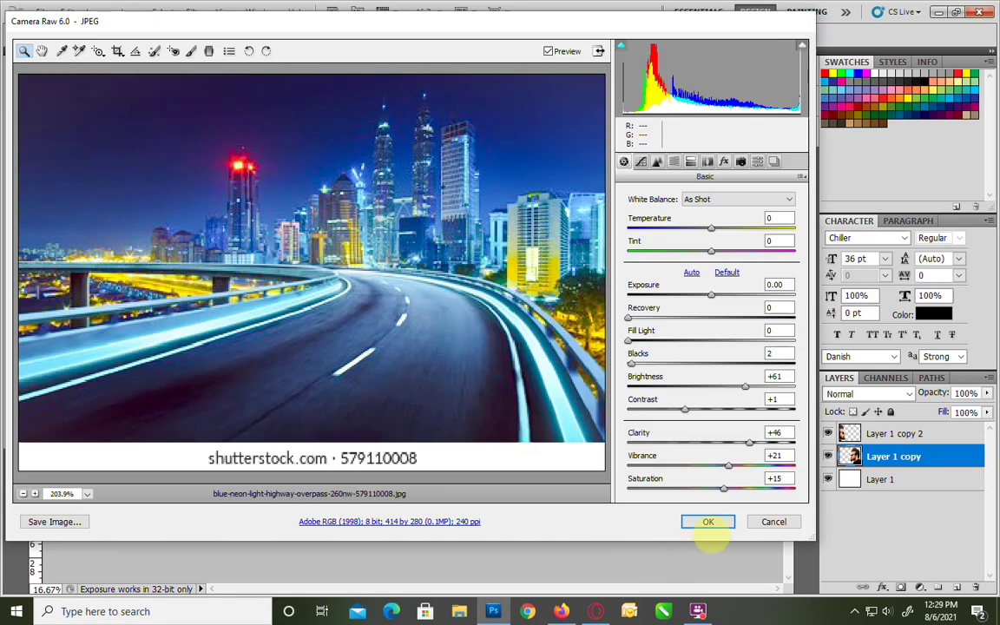
- Commit the placed highway photo and set the mirrored left portrait to 20% opacity
{"action": "left_click", "coordinate": [705, 521]}
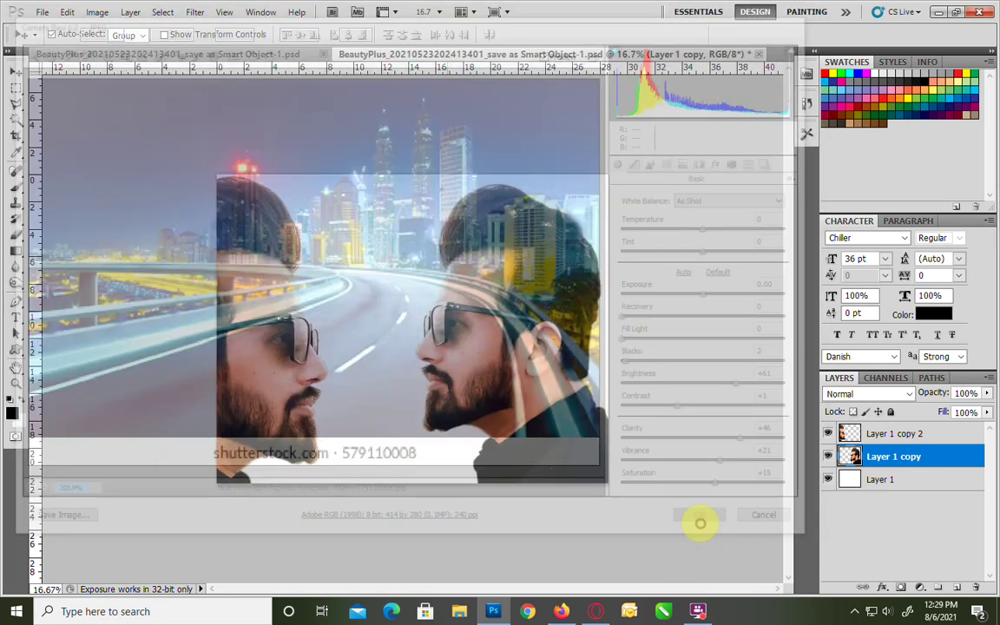
{"action": "key", "text": "Return"}
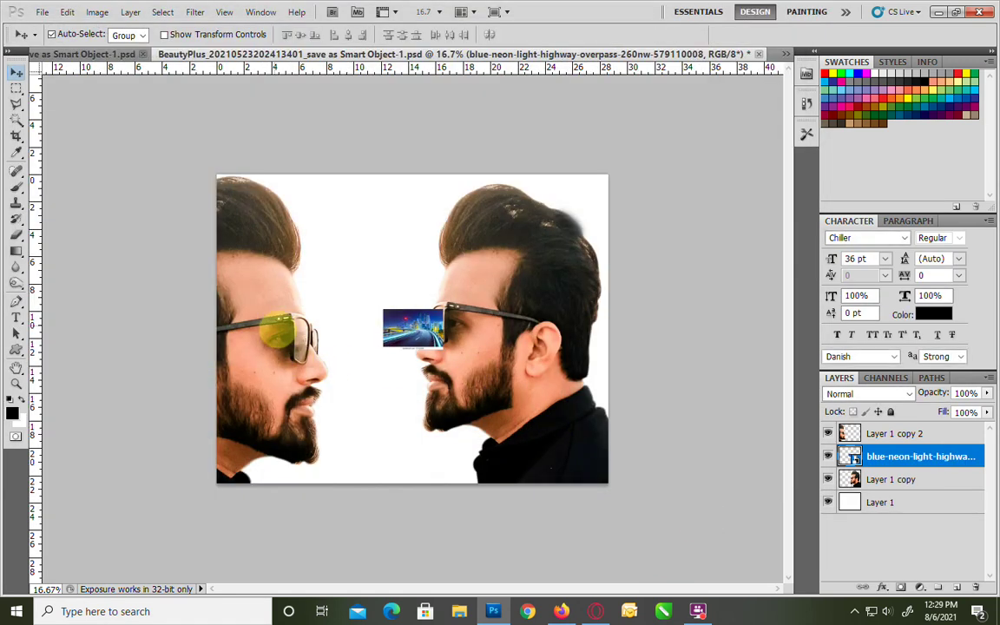
{"action": "left_click", "coordinate": [276, 330]}
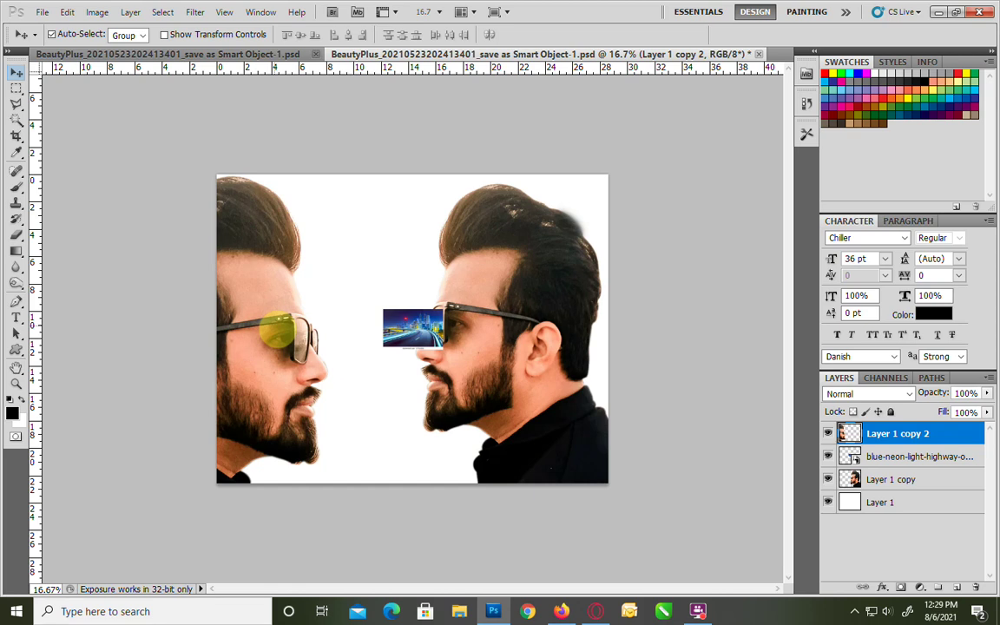
{"action": "key", "text": "2"}
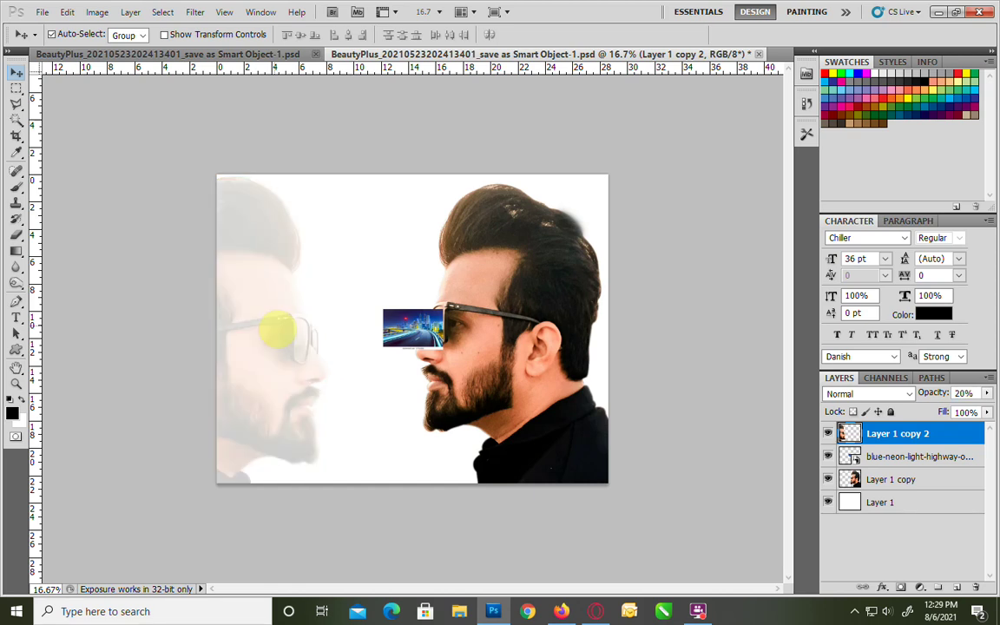
- Enlarge the highway photo over the canvas and clip it to the right head silhouette
{"action": "left_click_drag", "start_coordinate": [373, 331], "coordinate": [501, 364]}
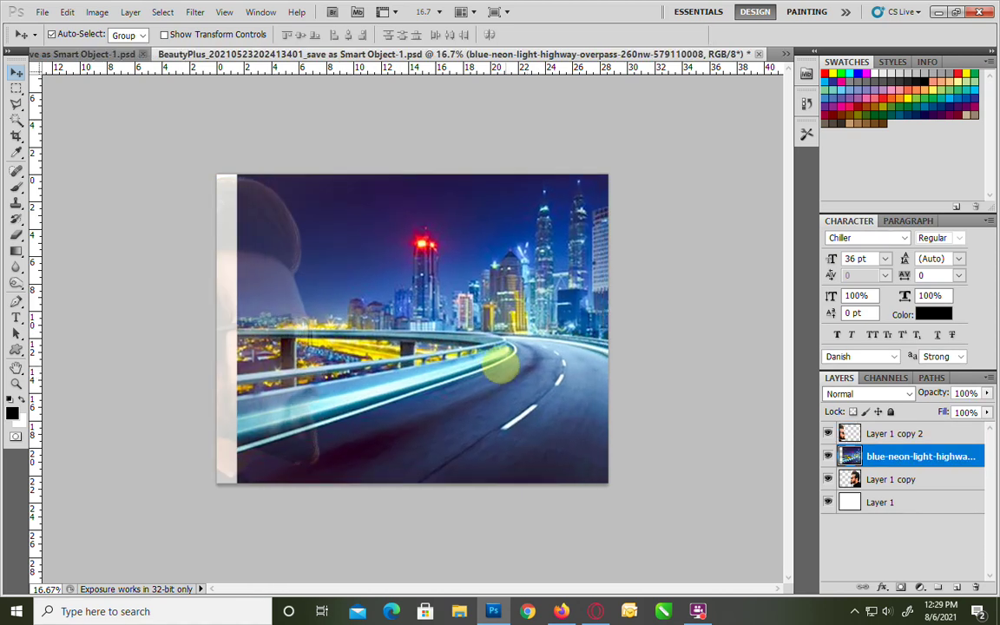
{"action": "left_click", "coordinate": [947, 456]}
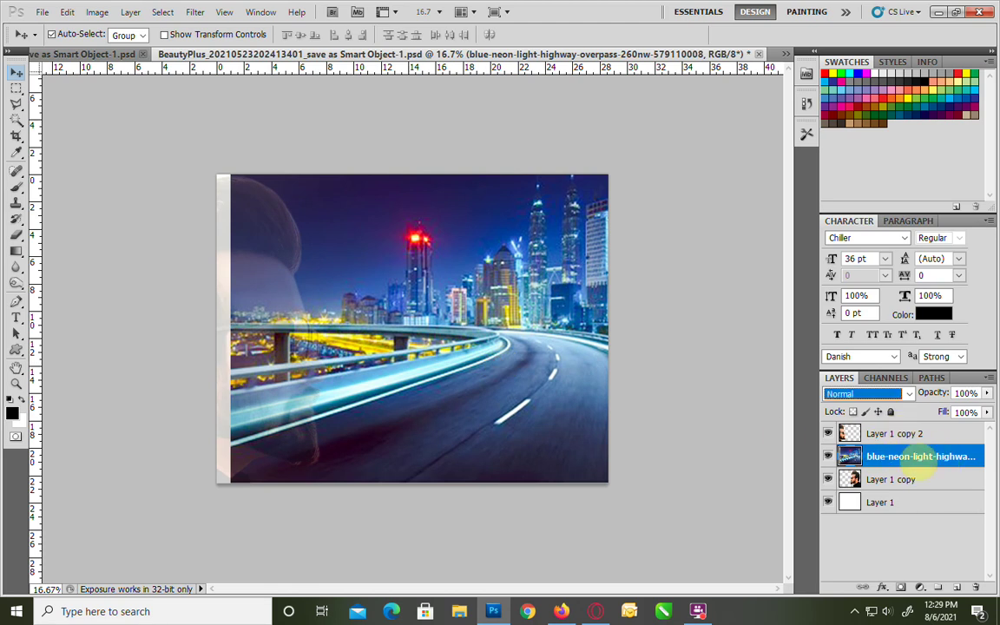
{"action": "right_click", "coordinate": [894, 456]}
{"action": "left_click", "coordinate": [903, 289]}
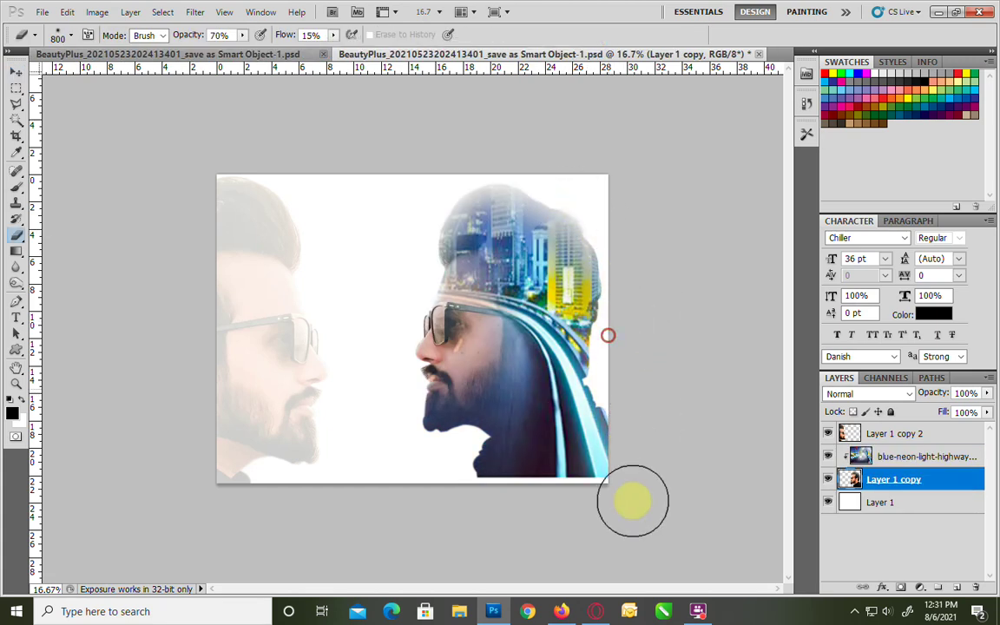
- Desaturate the highway photo to black and white and boost the composite's contrast
{"action": "key", "text": "v"}
{"action": "left_click", "coordinate": [533, 356]}
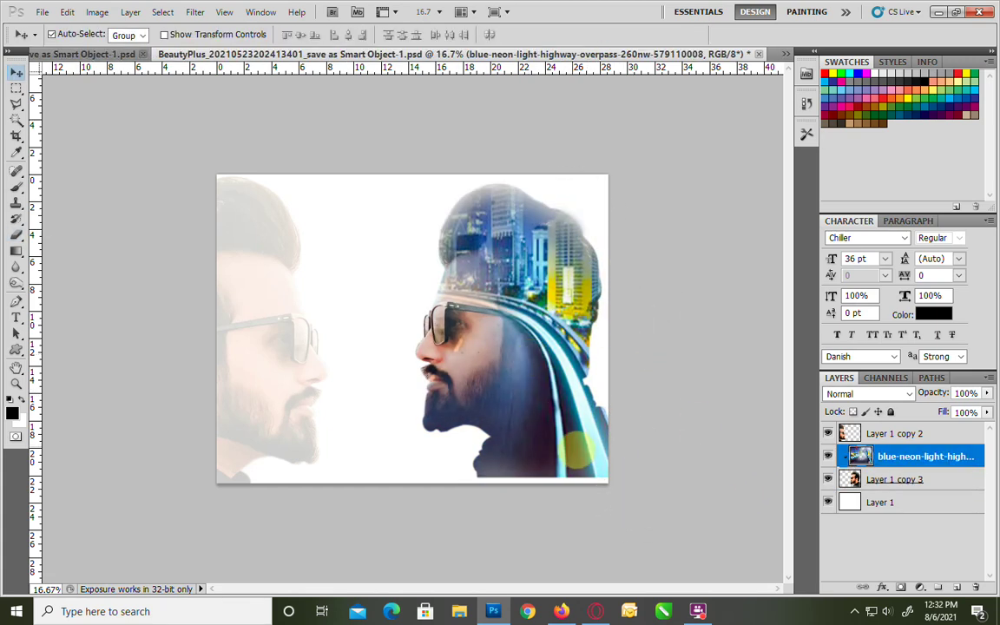
{"action": "key", "text": "ctrl+shift+u"}
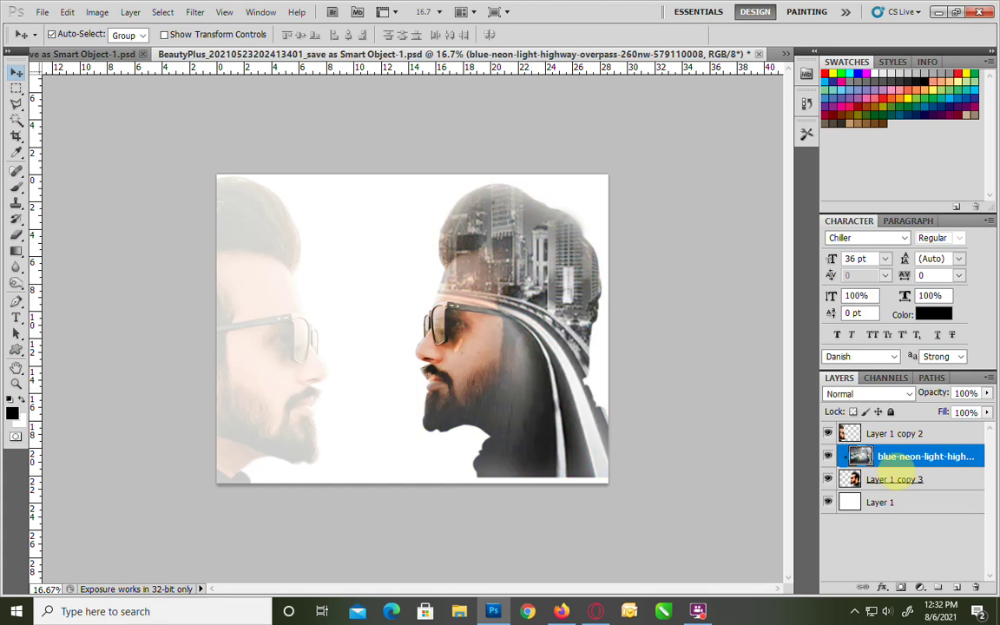
{"action": "key", "text": "ctrl+shift+l"}
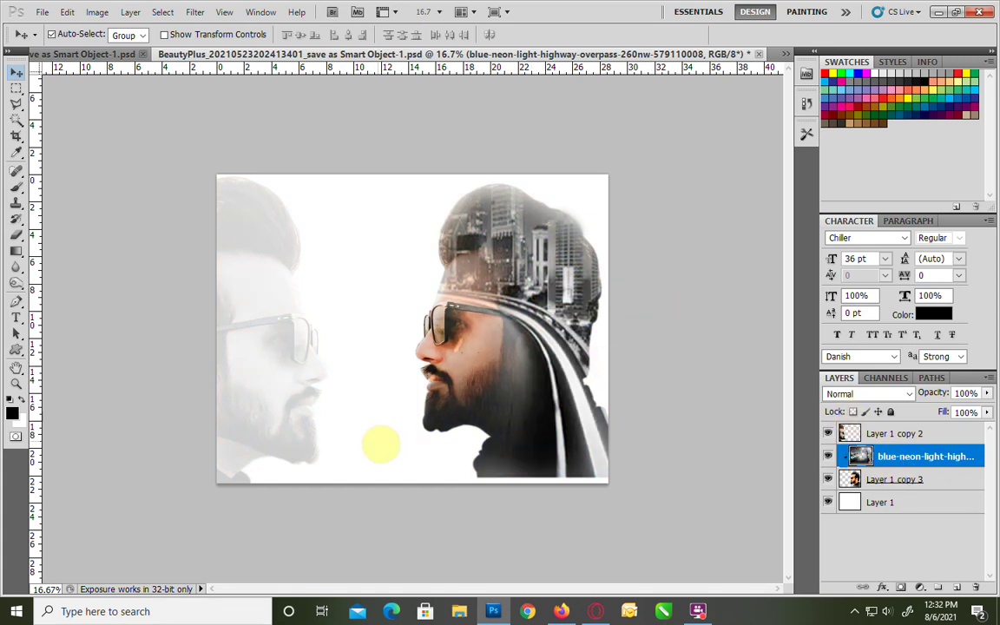
{"action": "left_click", "coordinate": [16, 235]}
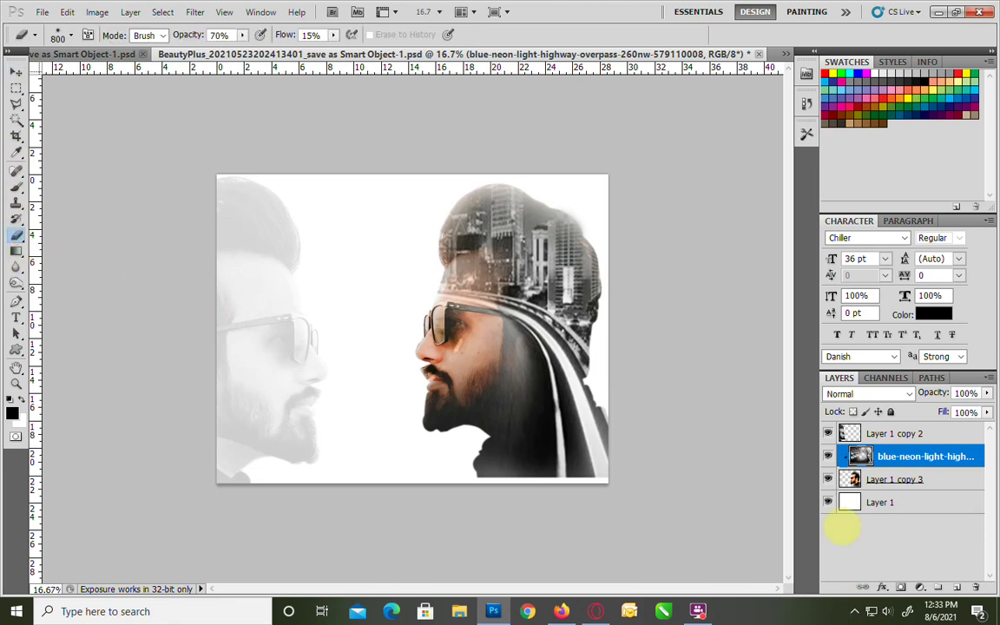
- Shrink the eraser brush and set its flow to 25%
{"action": "scroll", "coordinate": [488, 516], "scroll_direction": "up", "scroll_amount": 1}
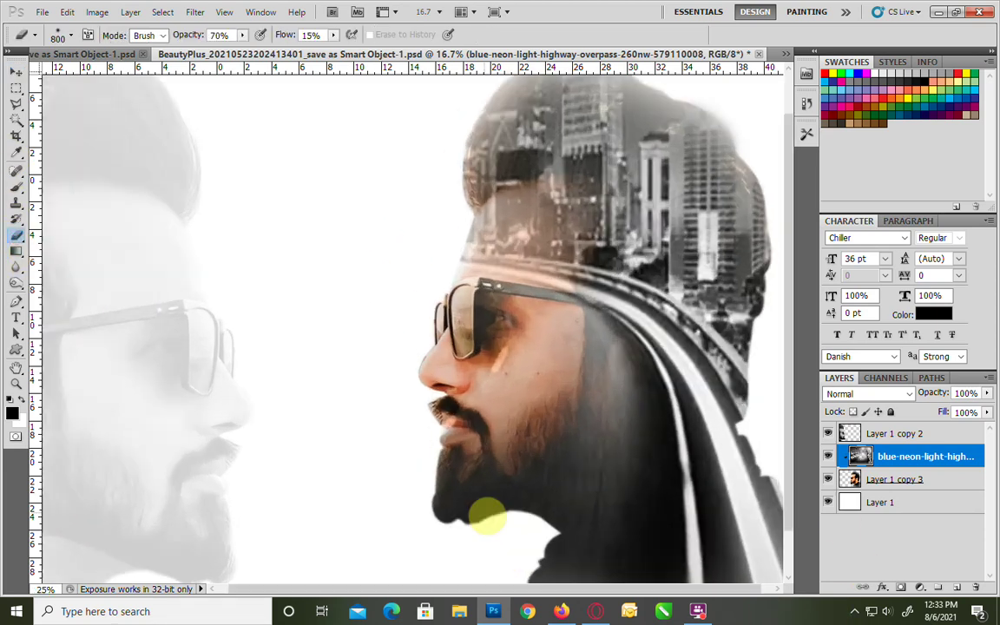
{"action": "scroll", "coordinate": [482, 514], "scroll_direction": "up", "scroll_amount": 1}
{"action": "scroll", "coordinate": [521, 521], "scroll_direction": "up", "scroll_amount": 1}
{"action": "scroll", "coordinate": [513, 408], "scroll_direction": "down", "scroll_amount": 5}
{"action": "scroll", "coordinate": [443, 347], "scroll_direction": "right", "scroll_amount": 3}
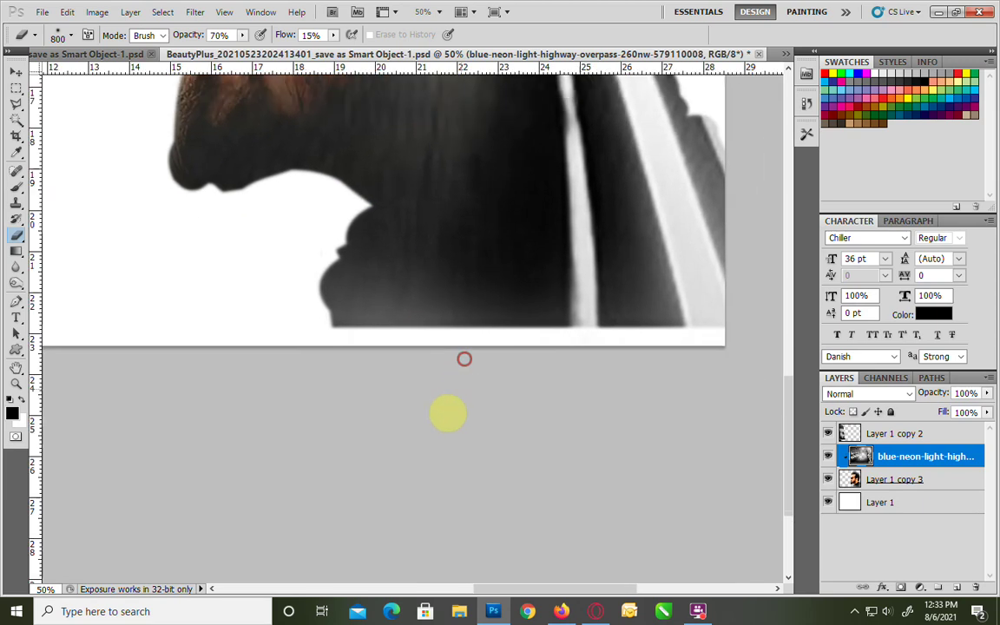
{"action": "scroll", "coordinate": [430, 417], "scroll_direction": "up", "scroll_amount": 2}
{"action": "key", "text": "bracketleft"}
{"action": "key", "text": "bracketleft"}
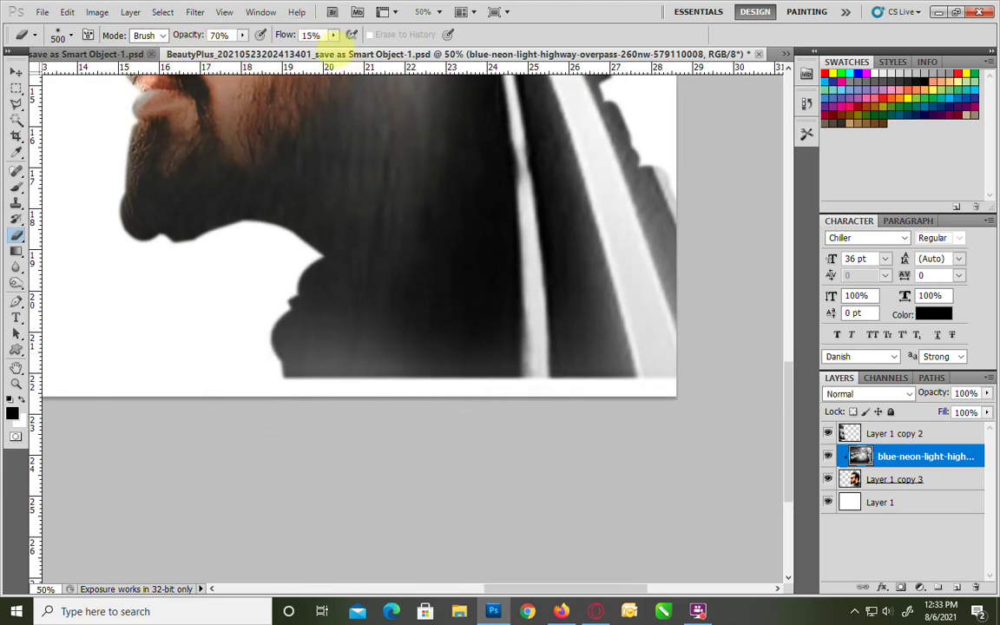
{"action": "type", "text": "2"}
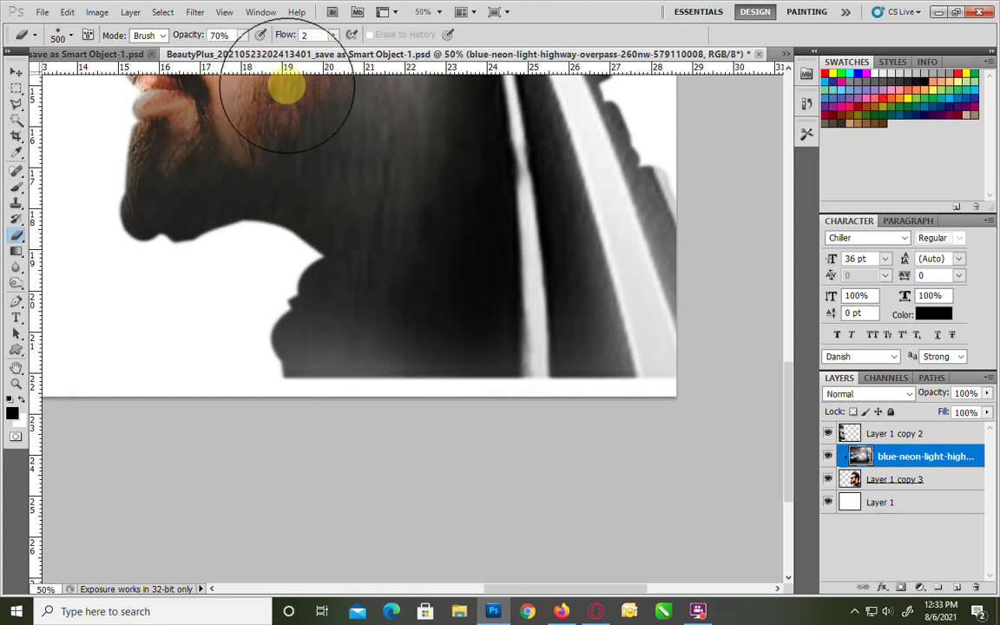
{"action": "type", "text": "5"}
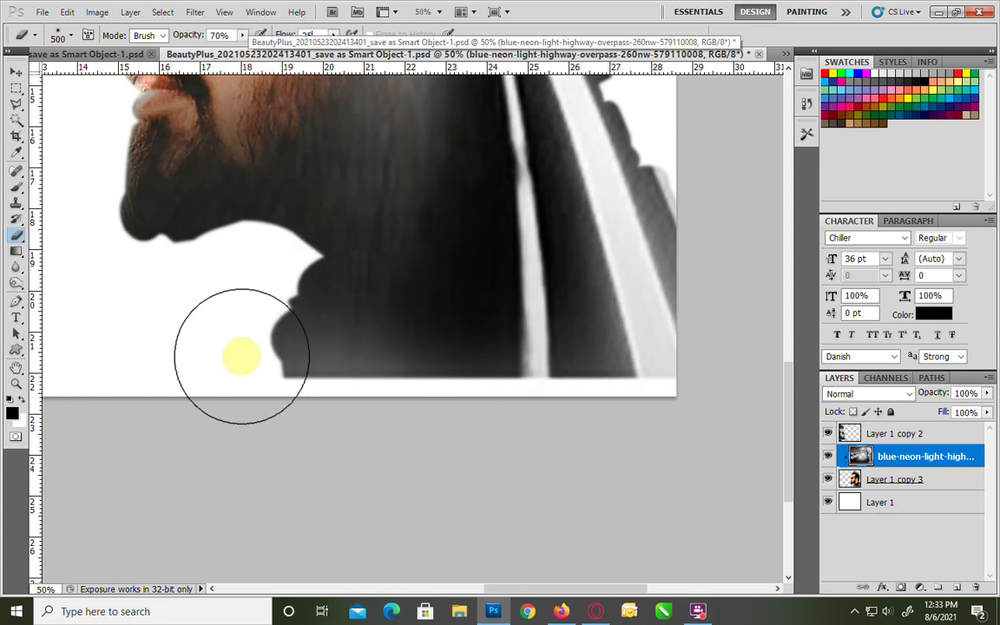
- Erase the bottom of the neck on Layer 1 copy 3 so the profile fades into white
{"action": "left_click", "coordinate": [17, 71]}
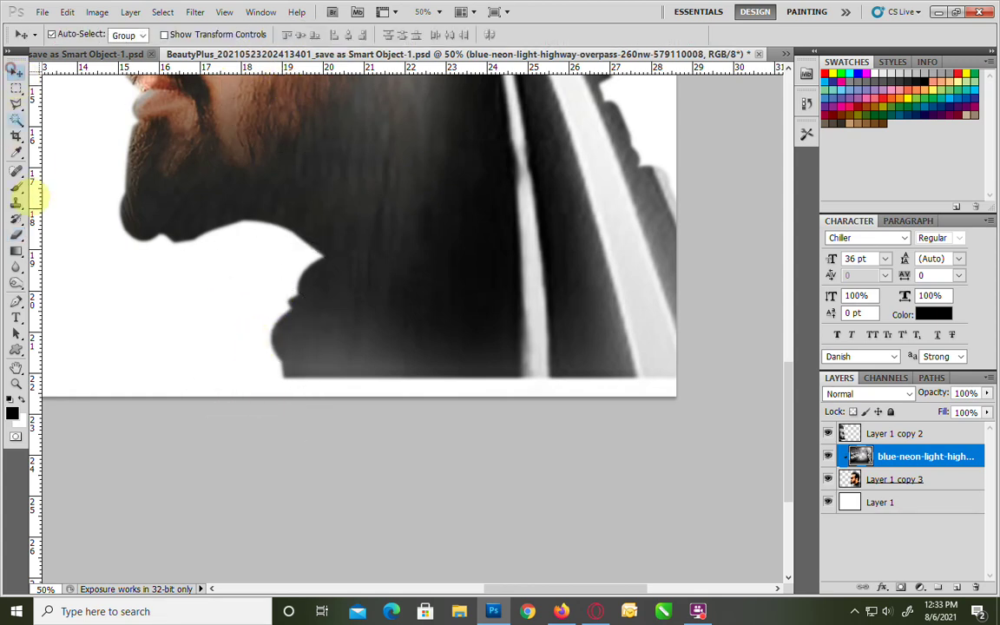
{"action": "left_click", "coordinate": [16, 234]}
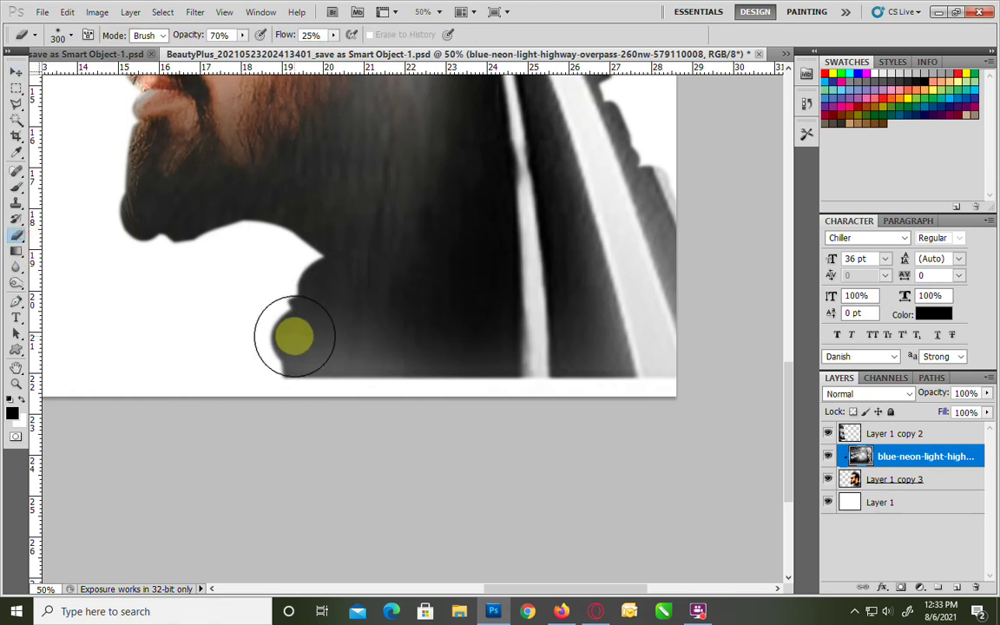
{"action": "mouse_move", "coordinate": [278, 360]}
{"action": "left_mouse_down"}
{"action": "mouse_move", "coordinate": [256, 290]}
{"action": "mouse_move", "coordinate": [685, 417]}
{"action": "left_mouse_up"}
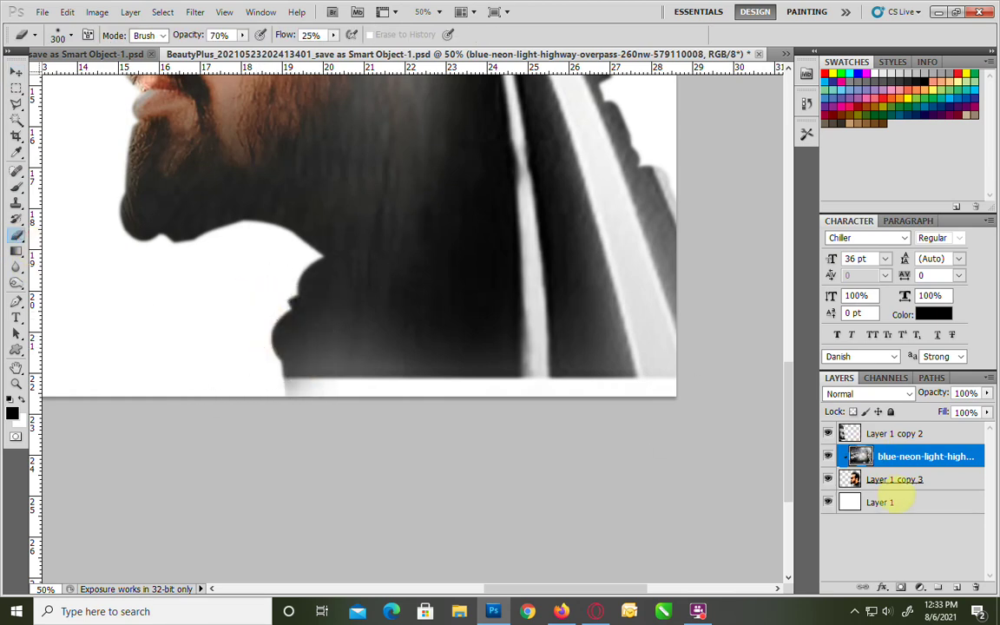
{"action": "left_click", "coordinate": [898, 479]}
{"action": "mouse_move", "coordinate": [282, 358]}
{"action": "left_mouse_down"}
{"action": "mouse_move", "coordinate": [576, 402]}
{"action": "mouse_move", "coordinate": [324, 419]}
{"action": "mouse_move", "coordinate": [420, 406]}
{"action": "mouse_move", "coordinate": [257, 391]}
{"action": "left_mouse_up"}
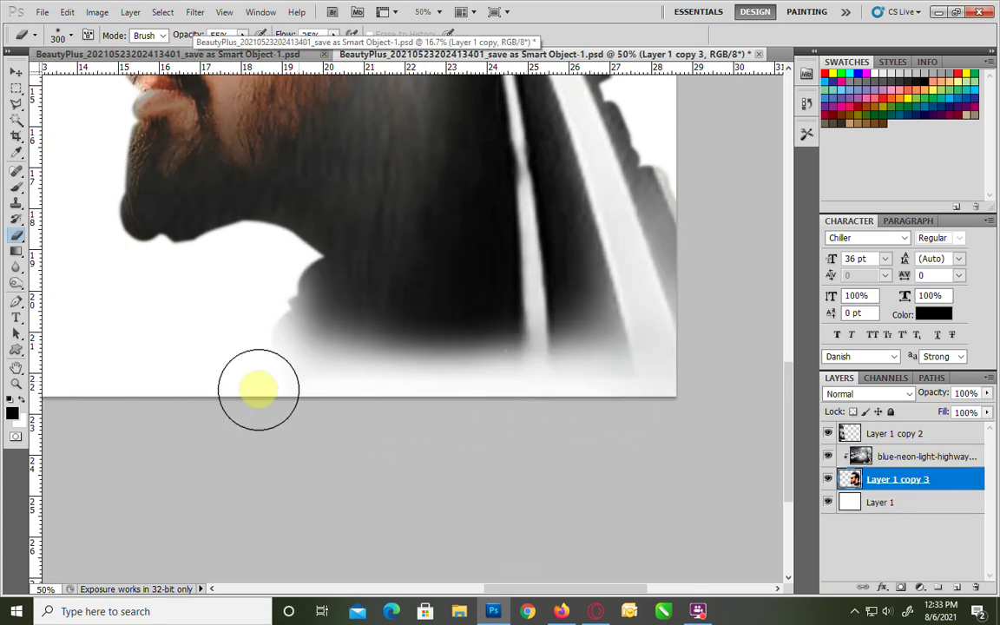
- Place the colour neon highway photo and scale and move it to fill the whole canvas
{"action": "key", "text": "ctrl+minus"}
{"action": "key", "text": "ctrl+minus"}
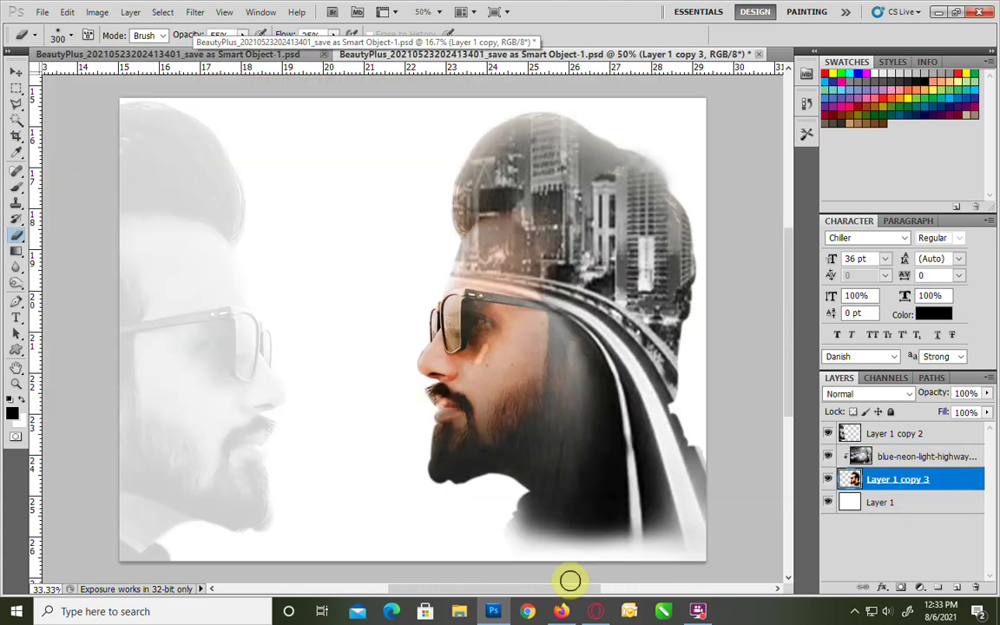
{"action": "key", "text": "ctrl+minus"}
{"action": "key", "text": "ctrl+minus"}
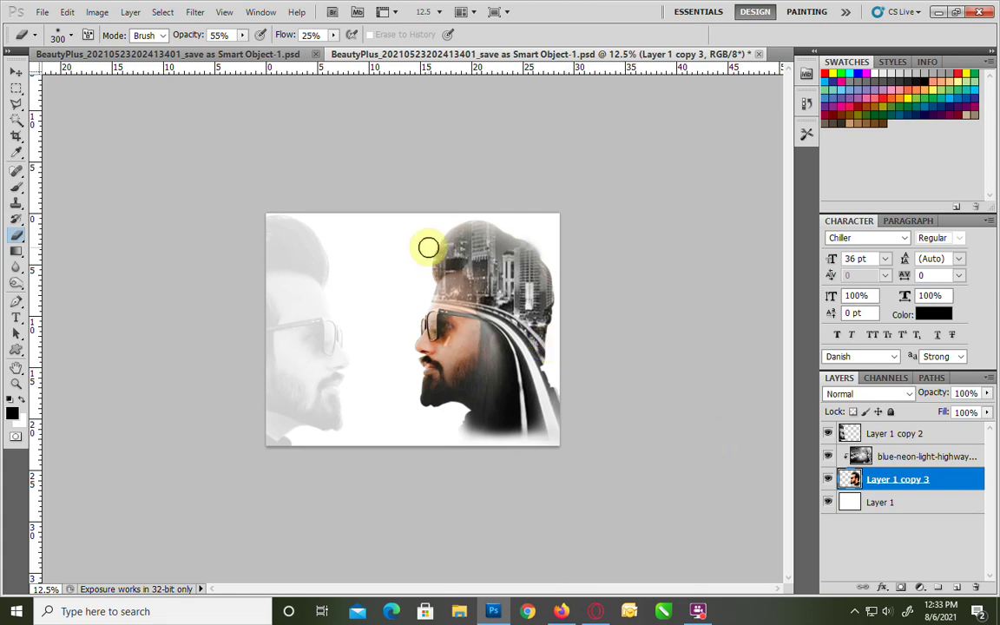
{"action": "key", "text": "bracketright"}
{"action": "key", "text": "bracketright"}
{"action": "key", "text": "bracketright"}
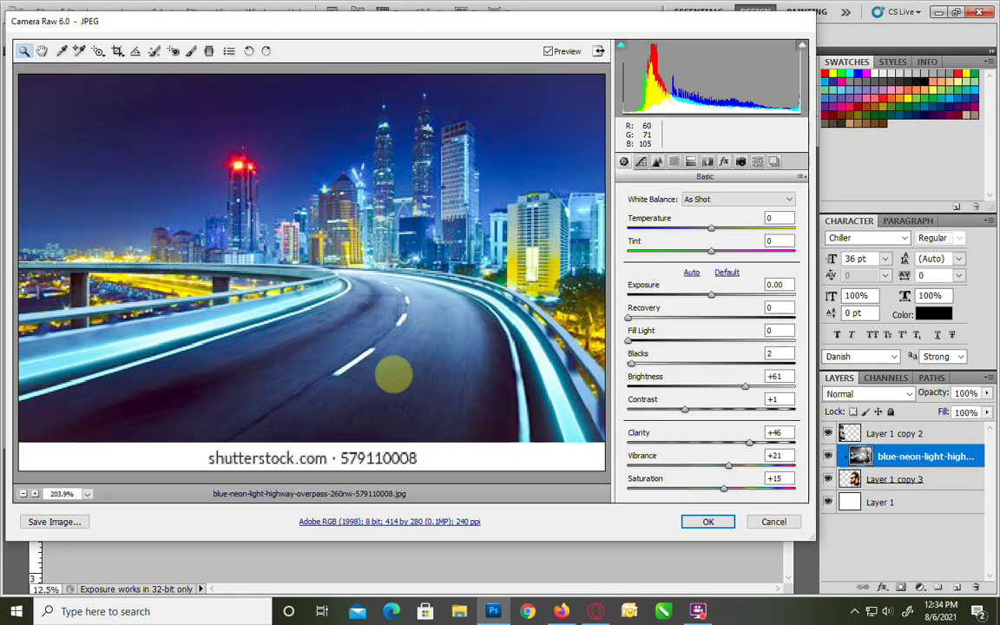
{"action": "left_click", "coordinate": [706, 519]}
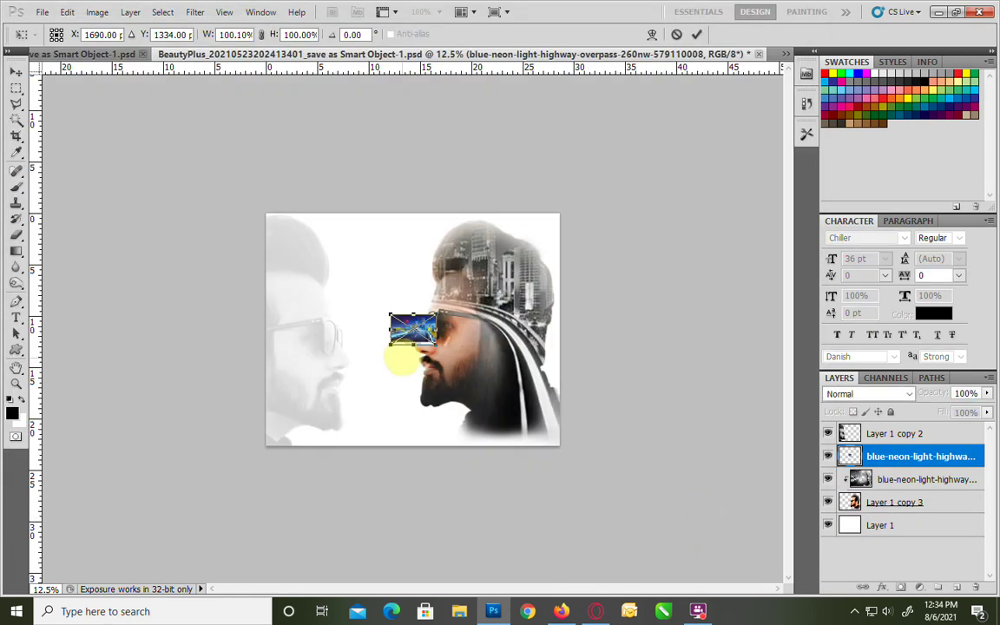
{"action": "left_click_drag", "start_coordinate": [438, 344], "coordinate": [748, 502]}
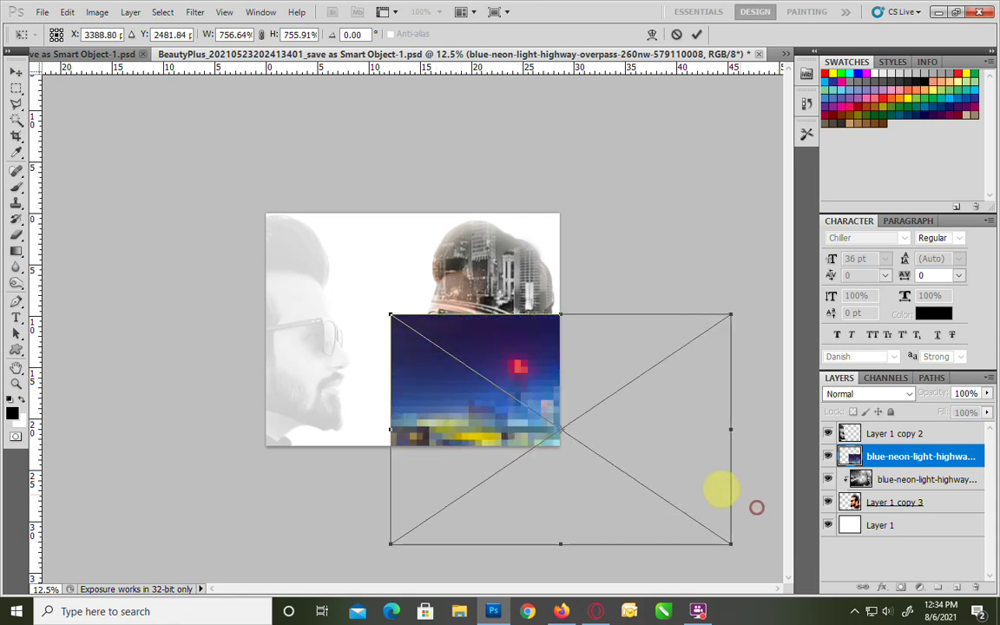
{"action": "double_click", "coordinate": [458, 364]}
{"action": "left_click_drag", "start_coordinate": [455, 363], "coordinate": [317, 265]}
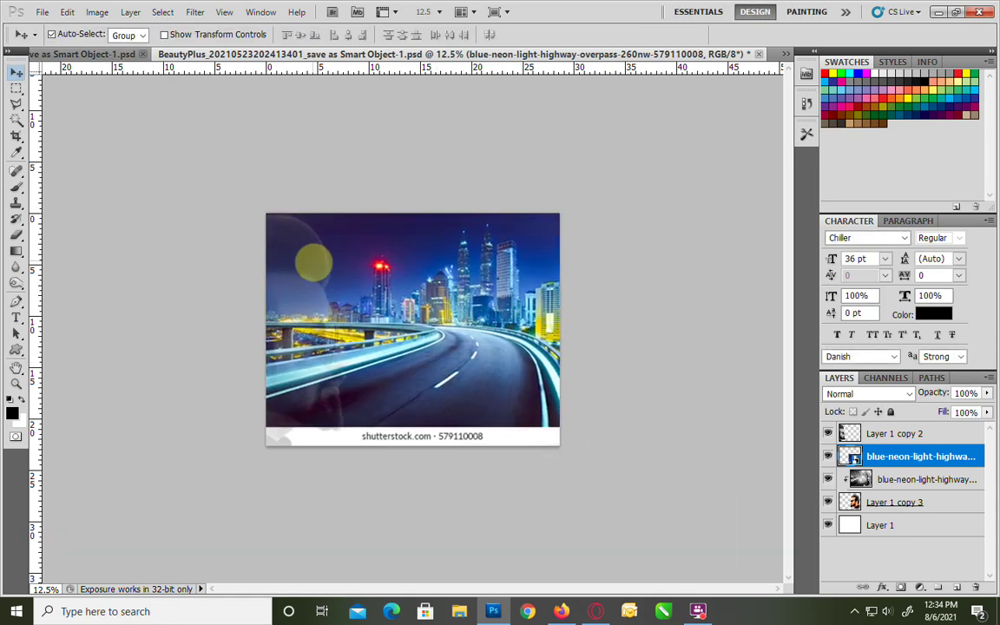
- Set the colour highway layer to 30% opacity and move it below Layer 1 copy 3
{"action": "key", "text": "1"}
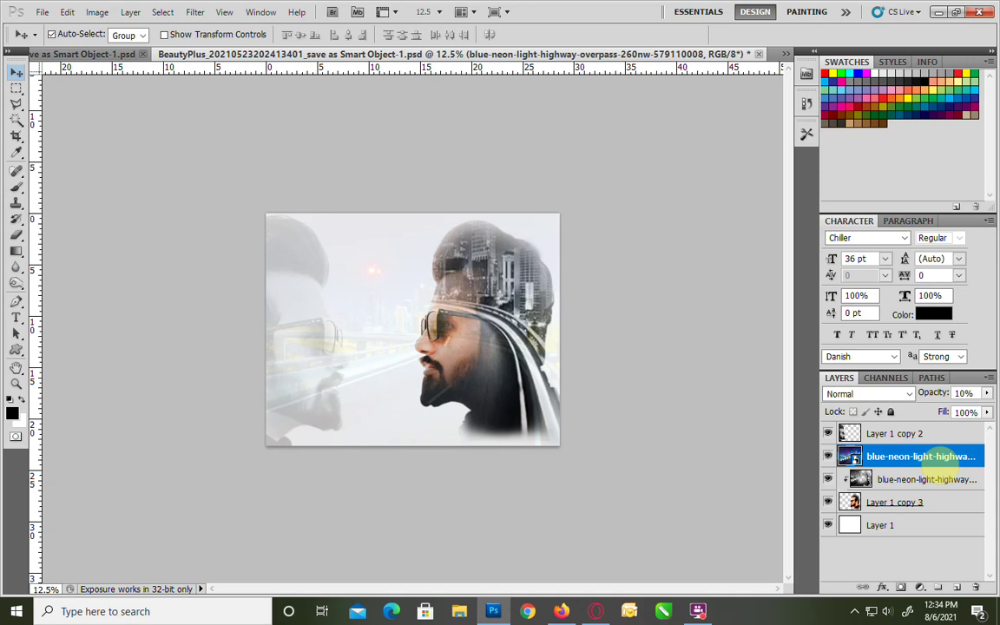
{"action": "key", "text": "3"}
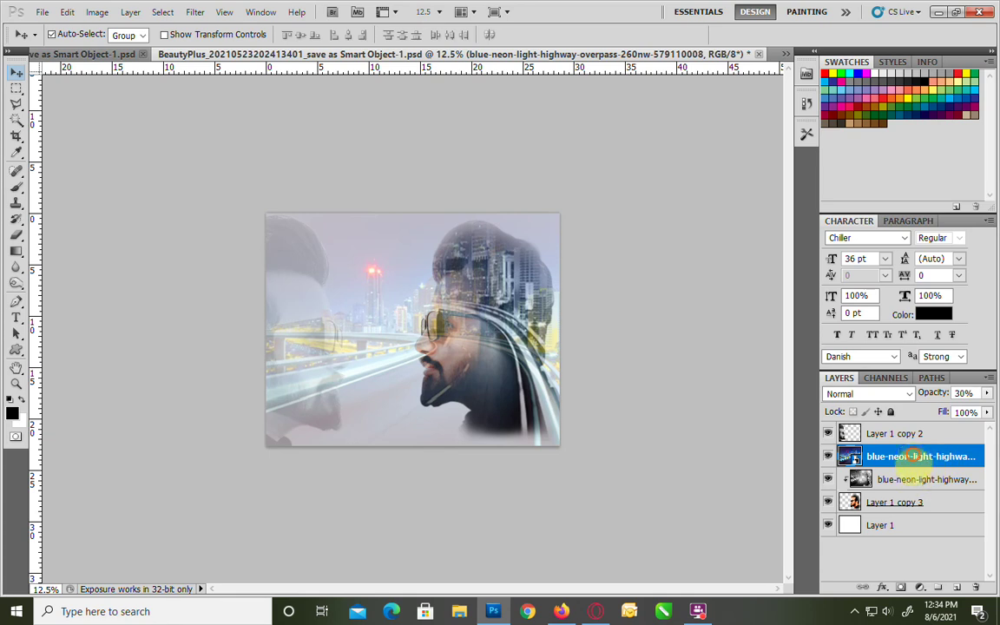
{"action": "left_click_drag", "start_coordinate": [912, 457], "coordinate": [912, 479]}
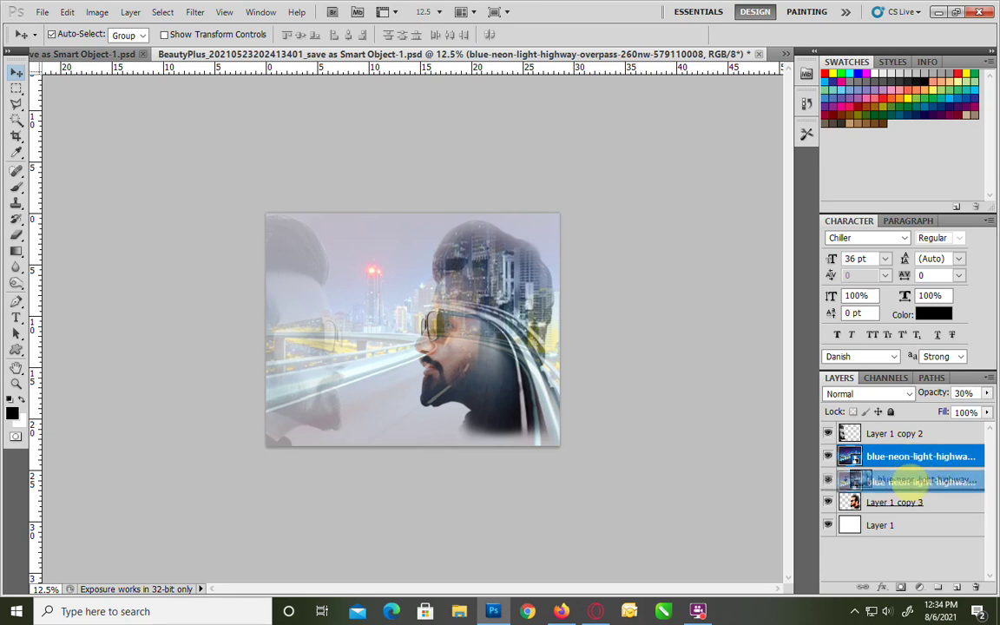
{"action": "left_click_drag", "start_coordinate": [910, 480], "coordinate": [911, 507]}
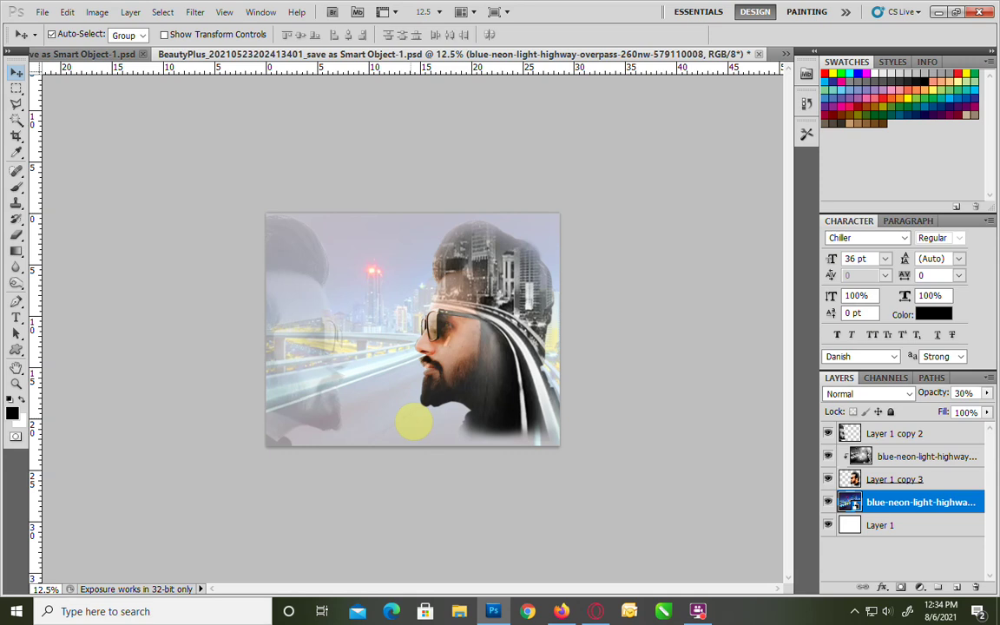
{"action": "left_click", "coordinate": [894, 433]}
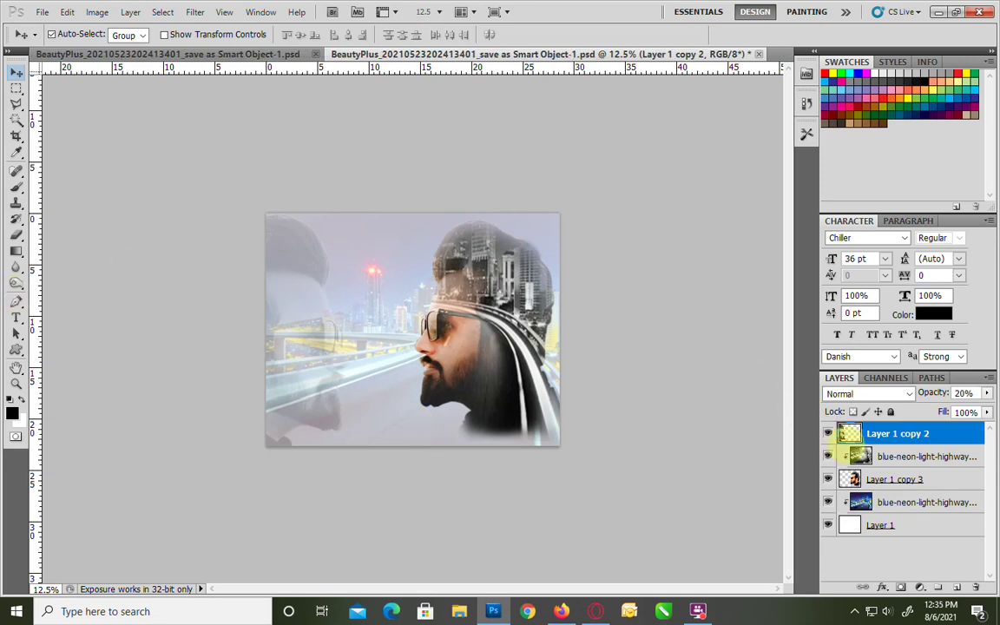
- Raise the mirrored face to 30% opacity and softly erase from the head with a 1000 px brush
{"action": "key", "text": "3"}
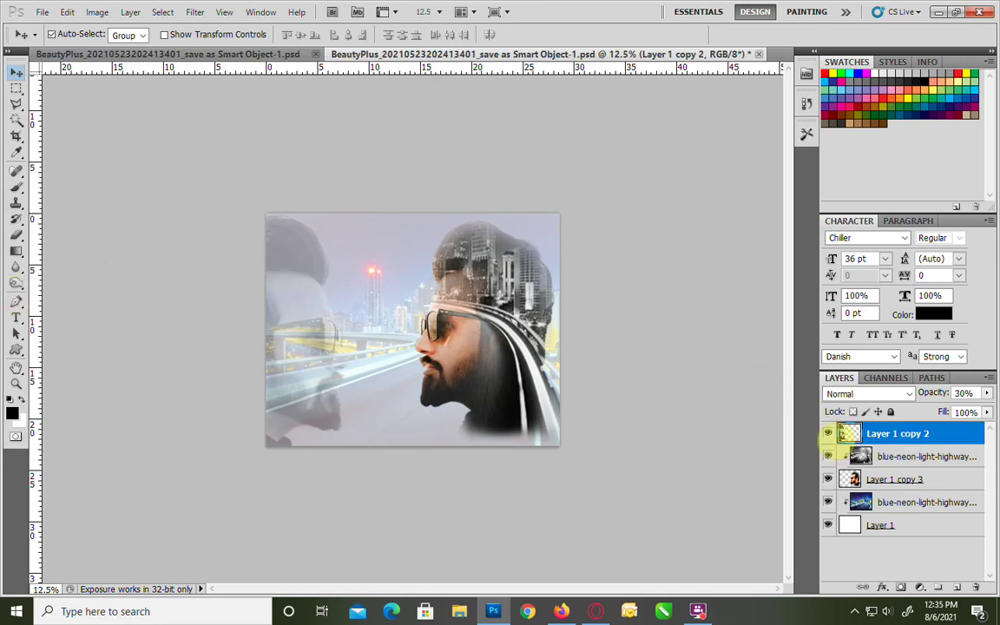
{"action": "left_click", "coordinate": [15, 235]}
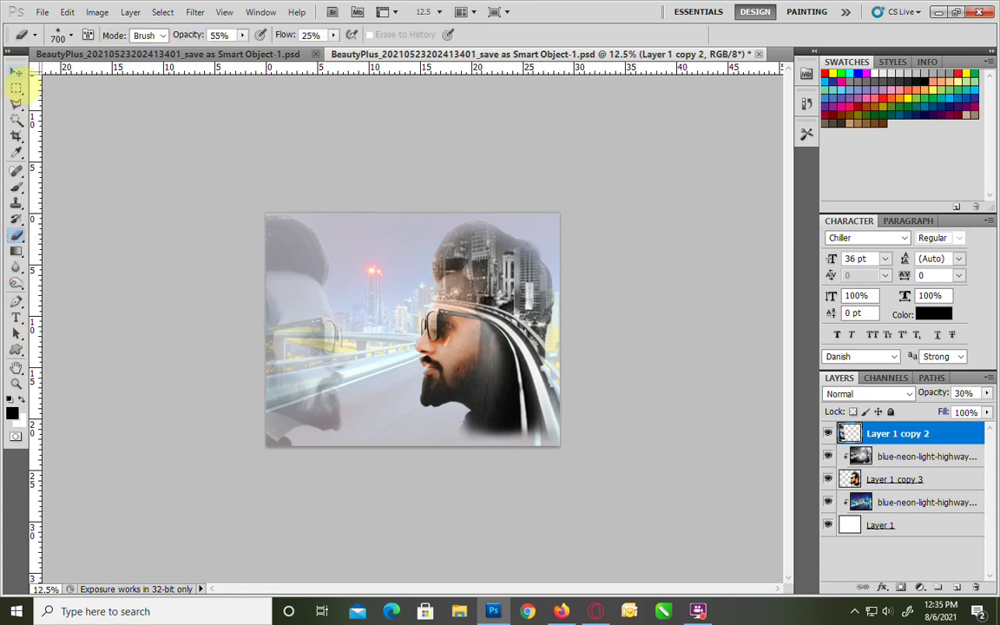
{"action": "left_click", "coordinate": [15, 72]}
{"action": "left_click", "coordinate": [19, 238]}
{"action": "key", "text": "bracketright"}
{"action": "key", "text": "bracketright"}
{"action": "key", "text": "bracketright"}
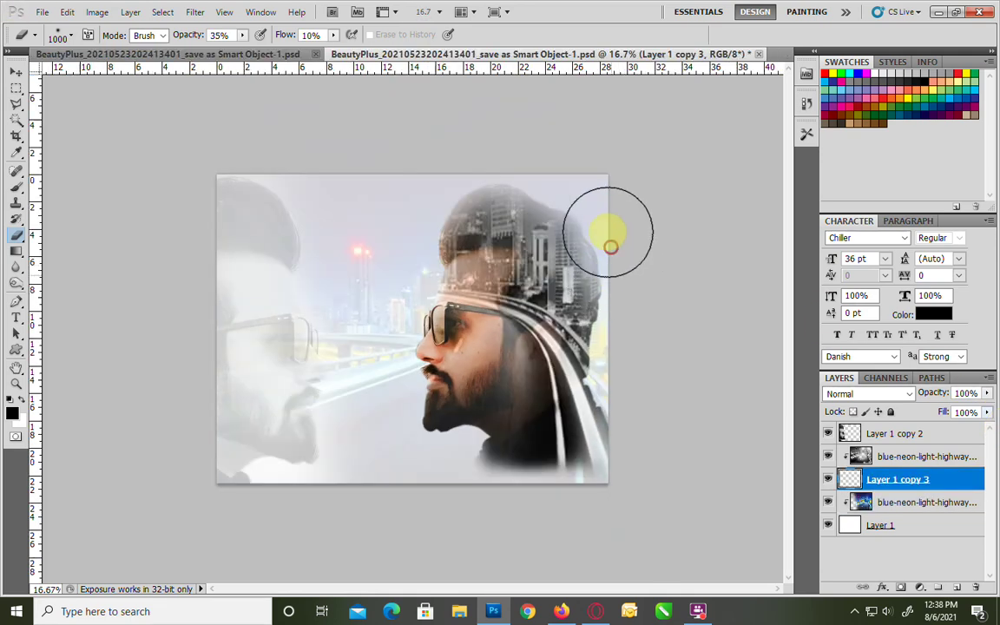
{"action": "mouse_move", "coordinate": [611, 248]}
{"action": "left_mouse_down"}
{"action": "mouse_move", "coordinate": [612, 223]}
{"action": "mouse_move", "coordinate": [503, 156]}
{"action": "mouse_move", "coordinate": [426, 172]}
{"action": "mouse_move", "coordinate": [442, 203]}
{"action": "mouse_move", "coordinate": [493, 167]}
{"action": "mouse_move", "coordinate": [454, 175]}
{"action": "mouse_move", "coordinate": [487, 169]}
{"action": "mouse_move", "coordinate": [562, 196]}
{"action": "mouse_move", "coordinate": [587, 228]}
{"action": "mouse_move", "coordinate": [599, 331]}
{"action": "mouse_move", "coordinate": [651, 409]}
{"action": "left_mouse_up"}
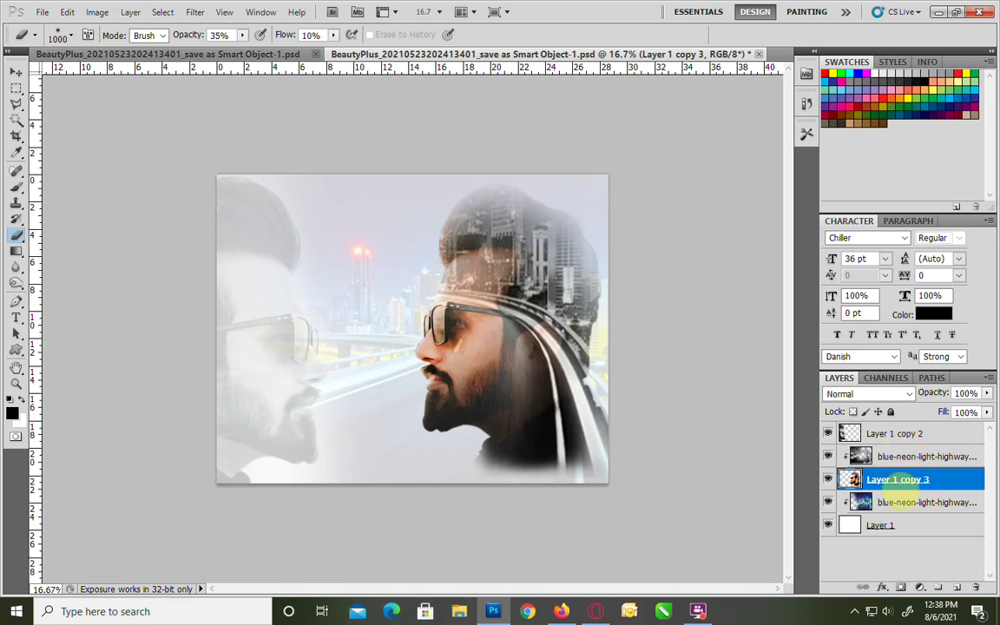
- Remove the city overlay clipped to the man, set his layer to 90% opacity, and show the desktop
{"action": "key", "text": "ctrl+z"}
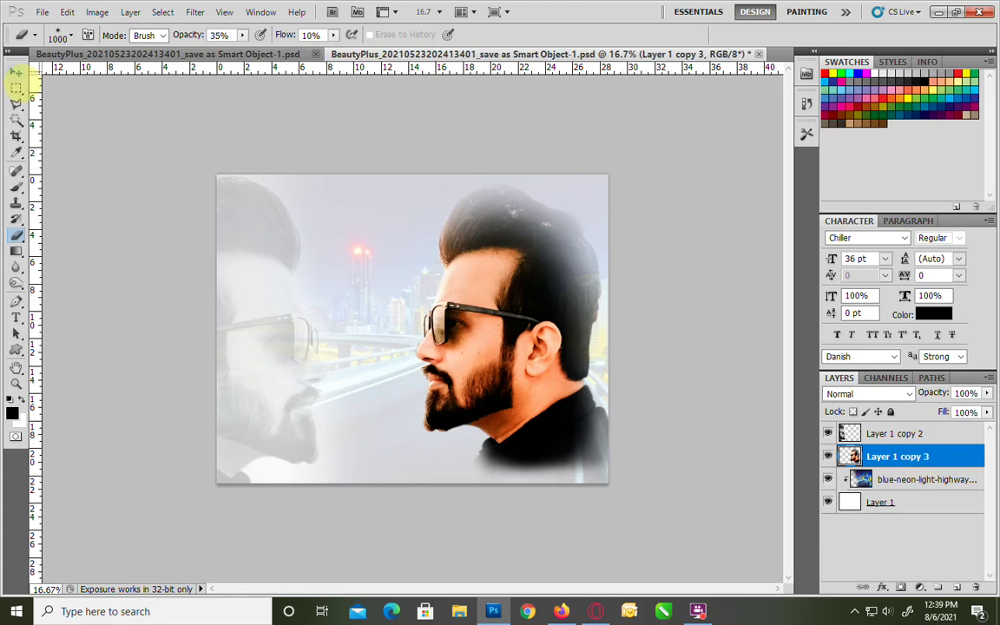
{"action": "left_click", "coordinate": [15, 71]}
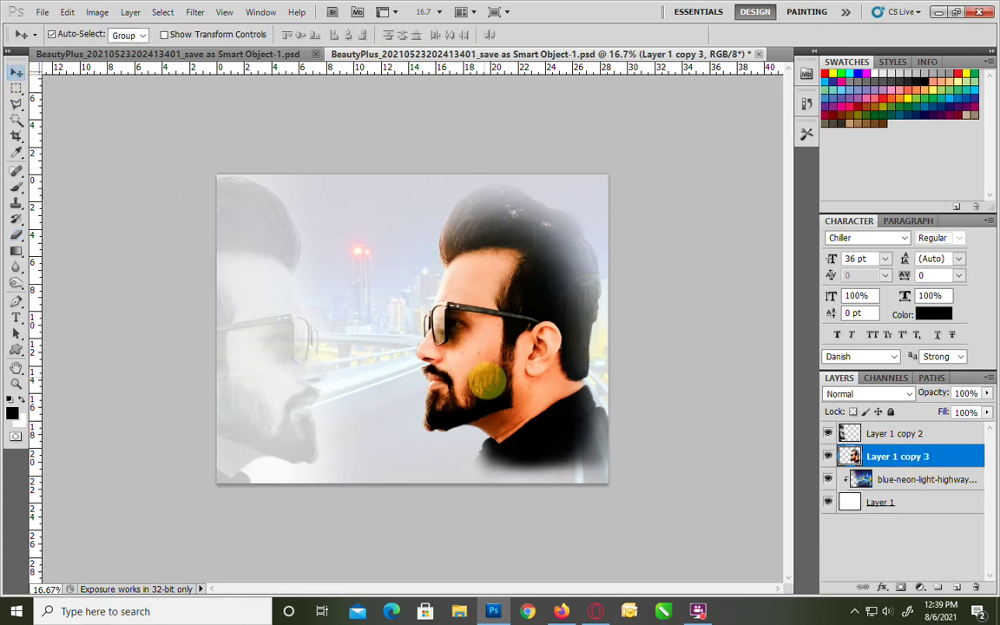
{"action": "key", "text": "9"}
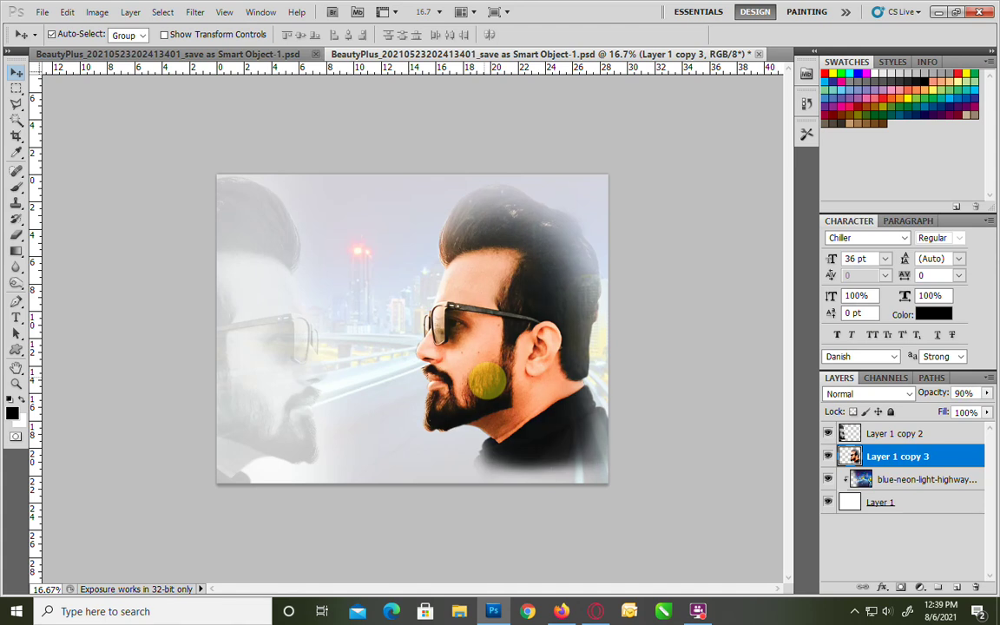
{"action": "key", "text": "super+d"}
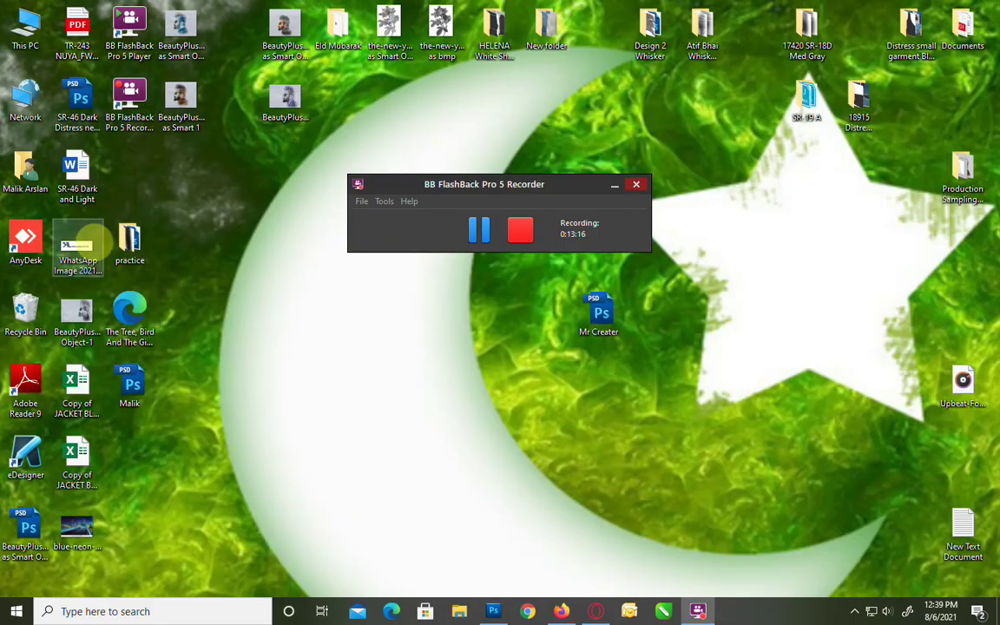
- Drag the neon highway image from the desktop into the Photoshop portrait and confirm Camera Raw
{"action": "mouse_move", "coordinate": [76, 530]}
{"action": "left_mouse_down"}
{"action": "mouse_move", "coordinate": [536, 591]}
{"action": "mouse_move", "coordinate": [494, 610]}
{"action": "mouse_move", "coordinate": [442, 301]}
{"action": "left_mouse_up"}
{"action": "left_click", "coordinate": [706, 520]}
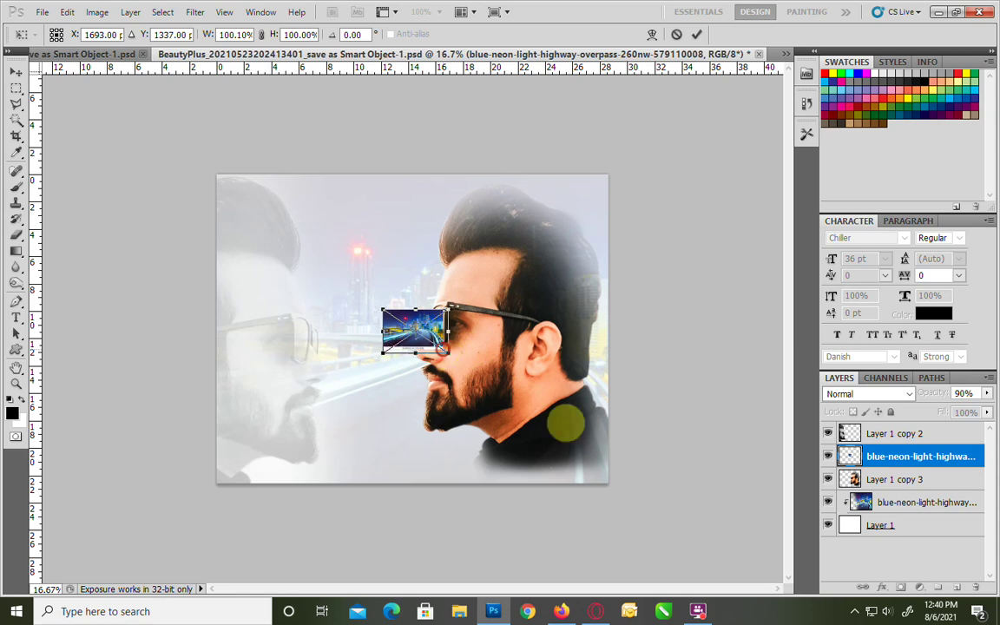
- Enlarge the city highway image and stretch it down to the canvas bottom
{"action": "left_click_drag", "start_coordinate": [443, 348], "coordinate": [708, 503]}
{"action": "key", "text": "Return"}
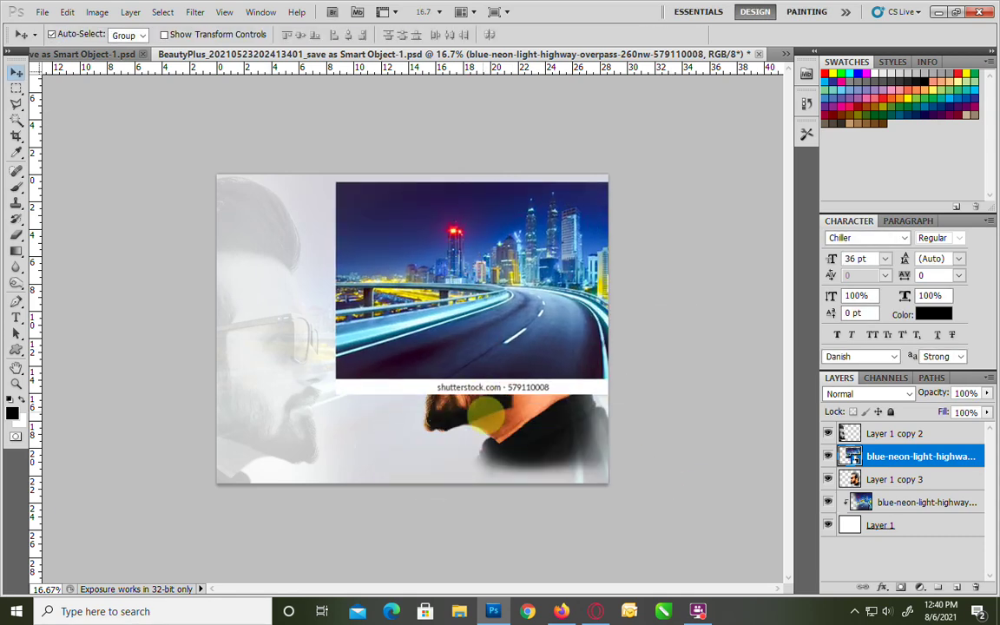
{"action": "key", "text": "ctrl+t"}
{"action": "left_click_drag", "start_coordinate": [492, 399], "coordinate": [504, 525]}
{"action": "key", "text": "Return"}
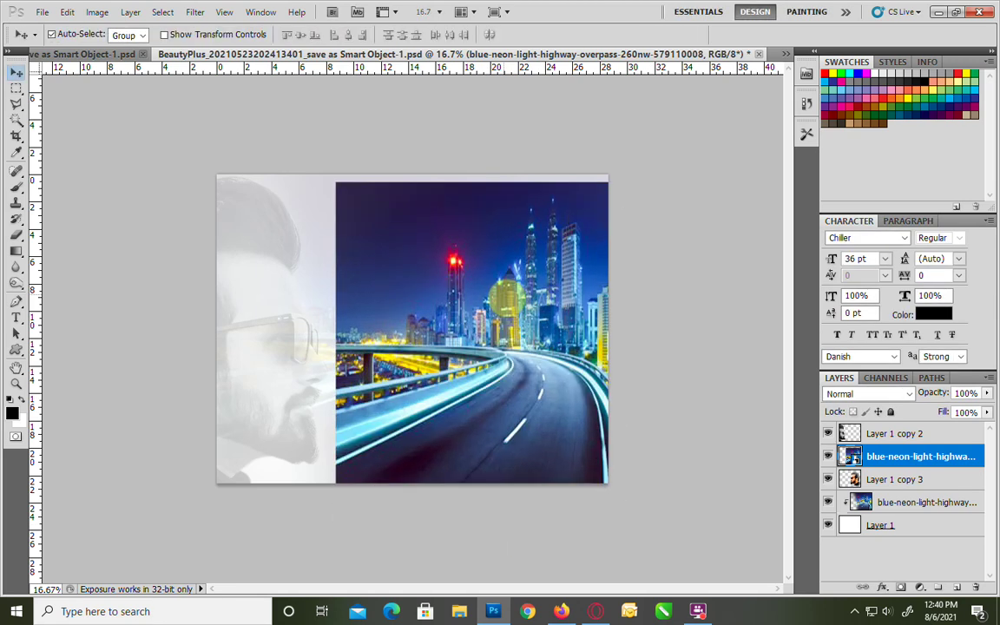
- Stretch the city image up to the canvas top and clip it into the head silhouette
{"action": "key", "text": "ctrl+t"}
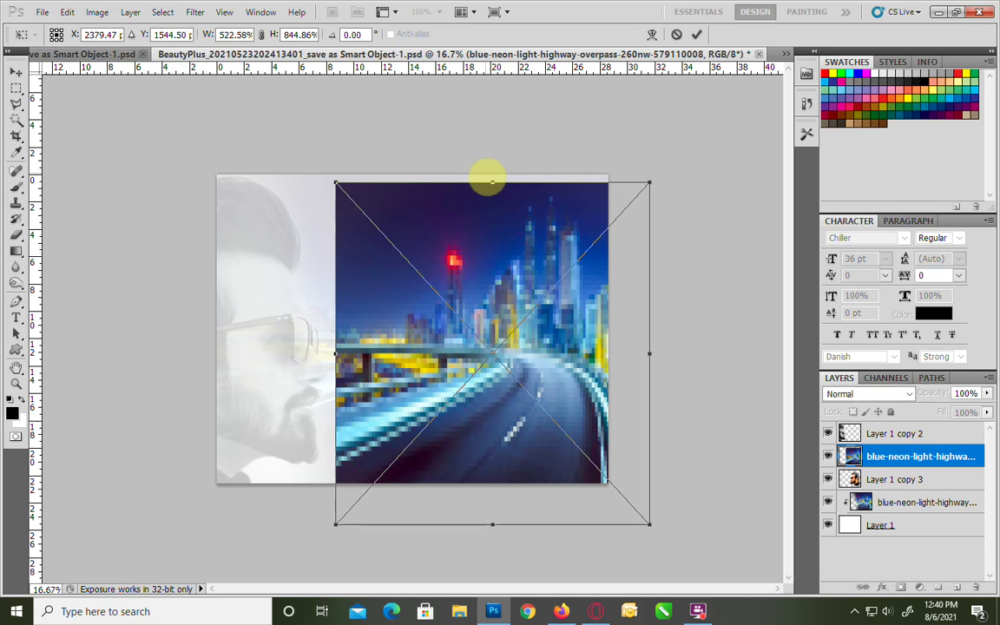
{"action": "left_click_drag", "start_coordinate": [486, 174], "coordinate": [494, 170]}
{"action": "key", "text": "Return"}
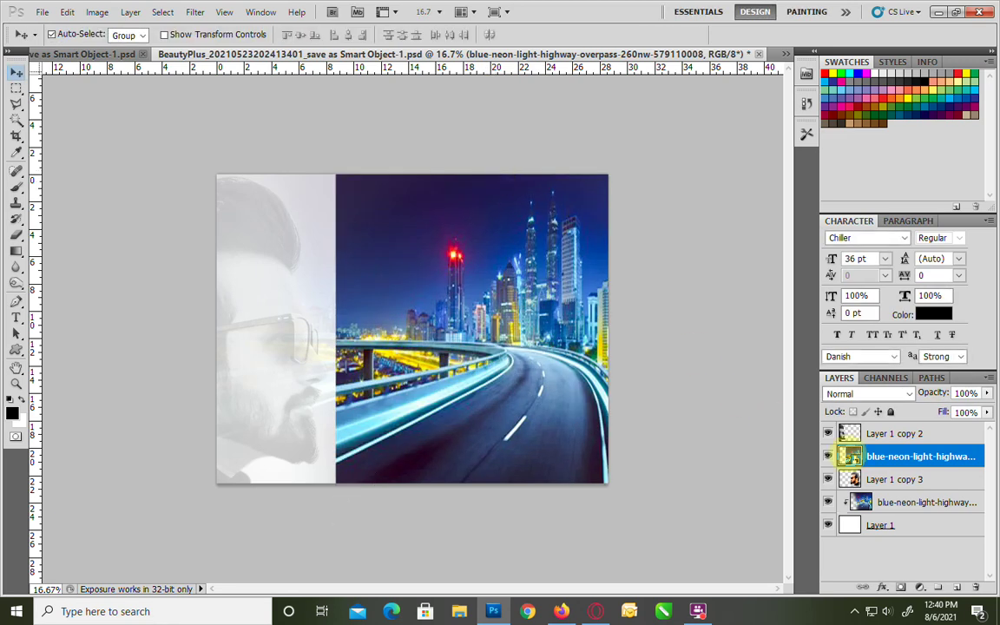
{"action": "right_click", "coordinate": [900, 457]}
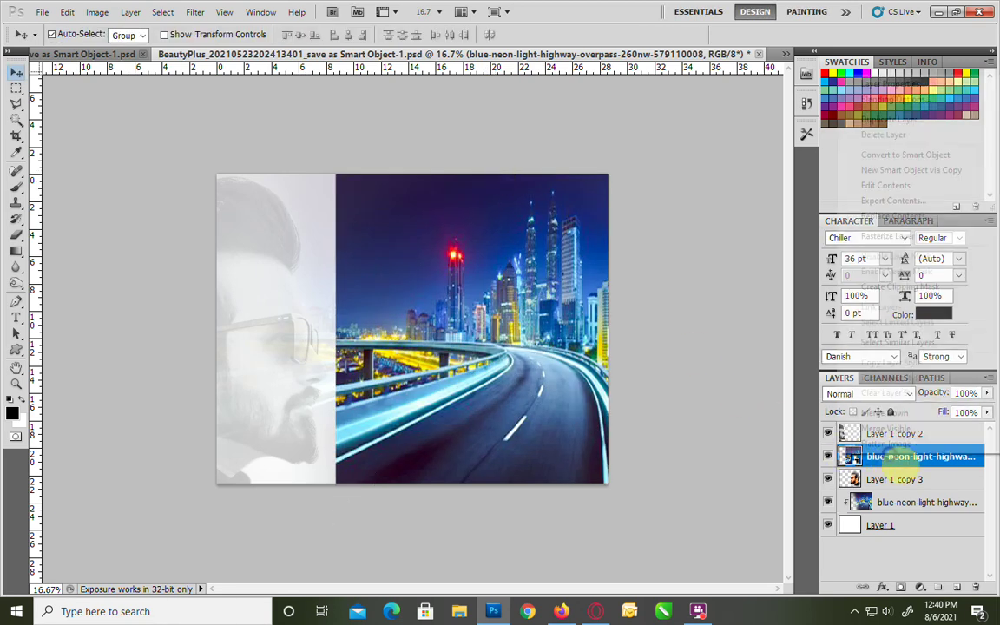
{"action": "left_click", "coordinate": [879, 286]}
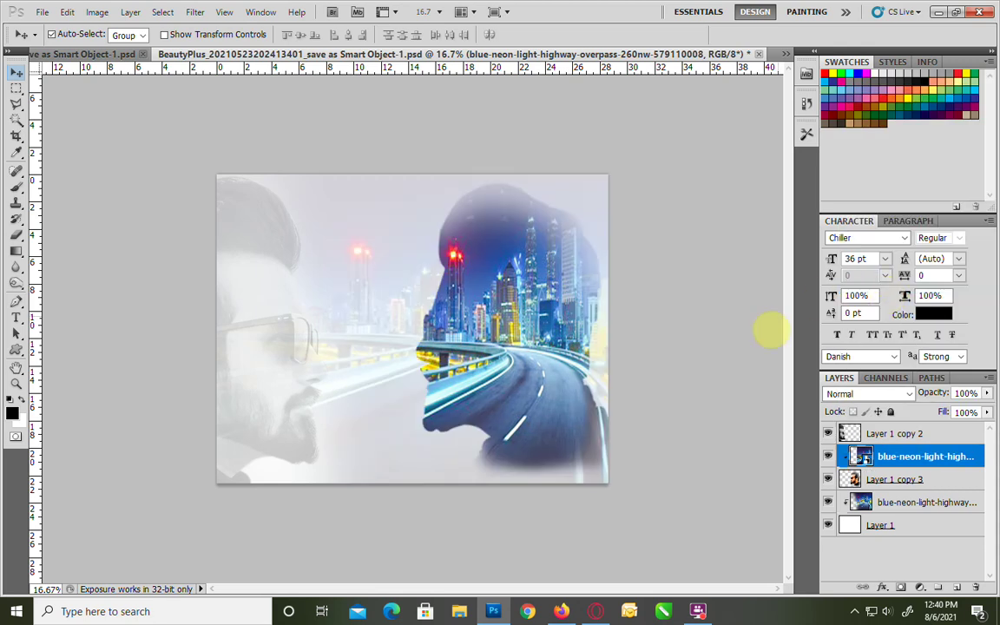
- Rasterize the city layer and fade it beside the face with a 70% opacity Eraser
{"action": "key", "text": "e"}
{"action": "right_click", "coordinate": [855, 458]}
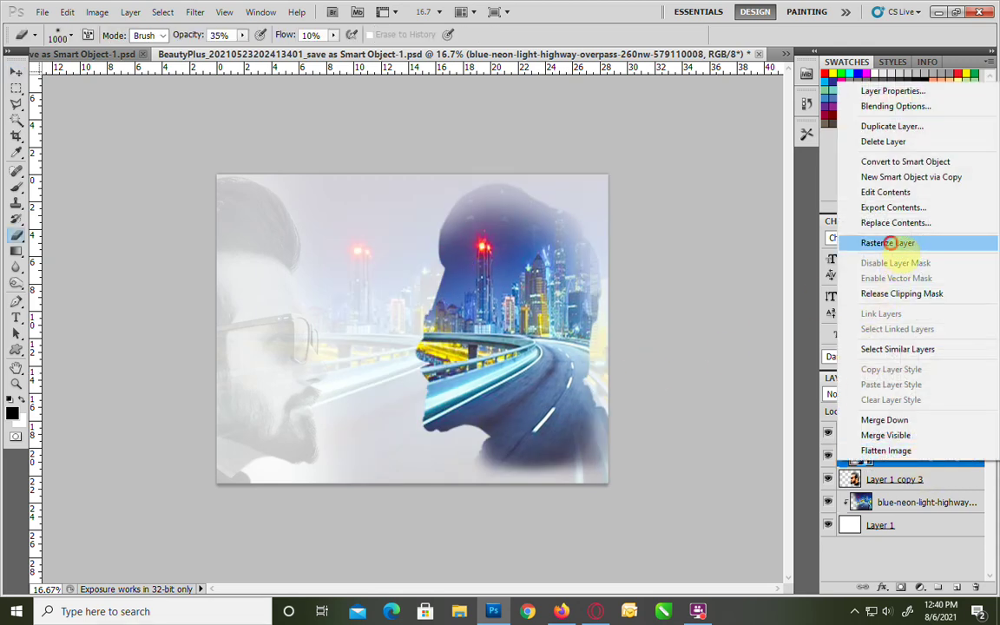
{"action": "left_click", "coordinate": [892, 243]}
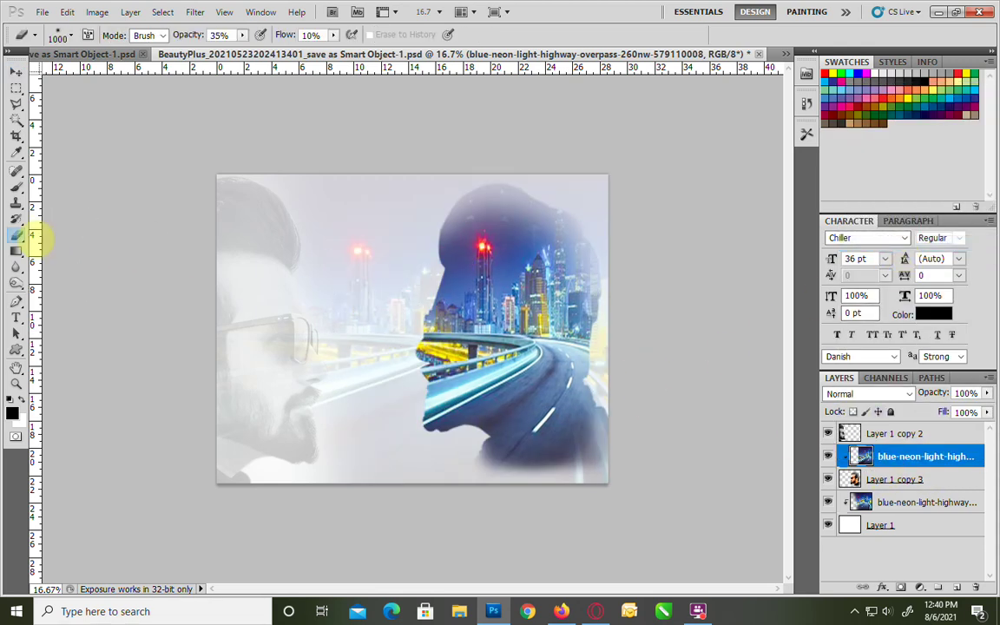
{"action": "mouse_move", "coordinate": [446, 295]}
{"action": "left_mouse_down"}
{"action": "mouse_move", "coordinate": [419, 273]}
{"action": "mouse_move", "coordinate": [415, 294]}
{"action": "left_mouse_up"}
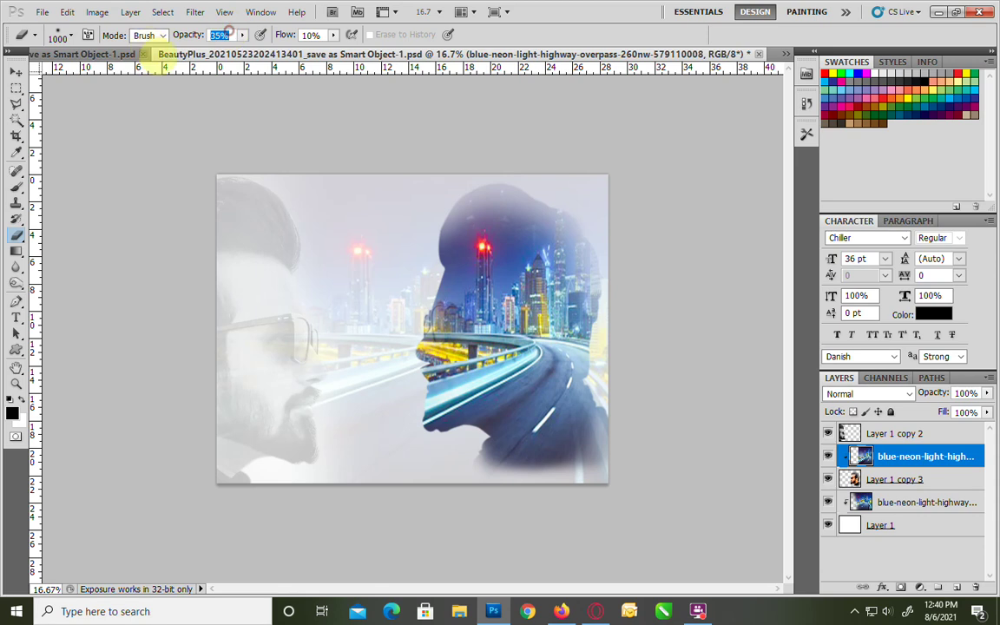
{"action": "type", "text": "70"}
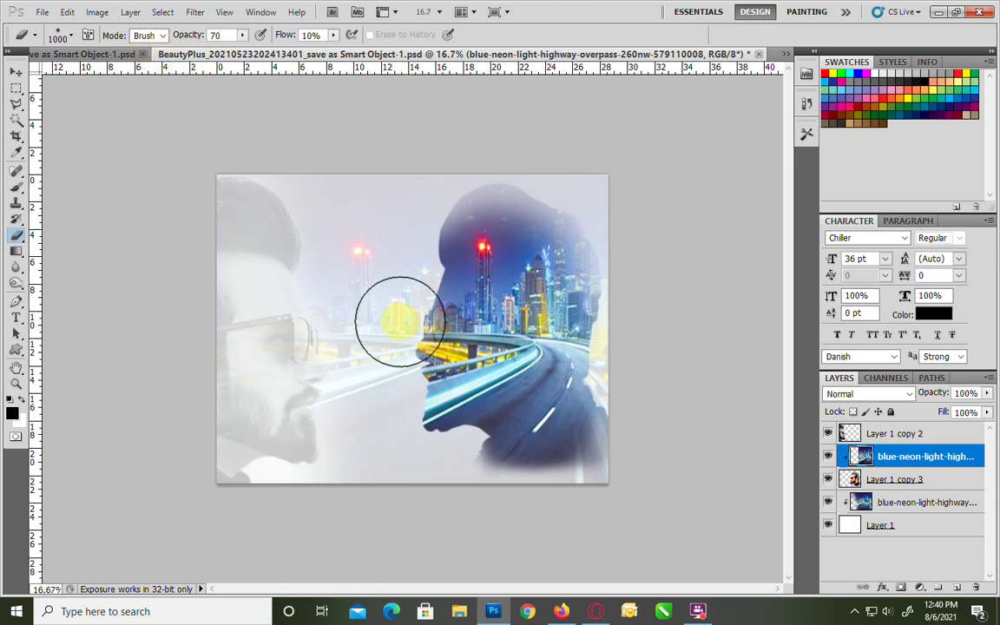
- Erase the city over the face to reveal the glasses, cheek, temple and beard
{"action": "left_click_drag", "start_coordinate": [408, 352], "coordinate": [440, 321]}
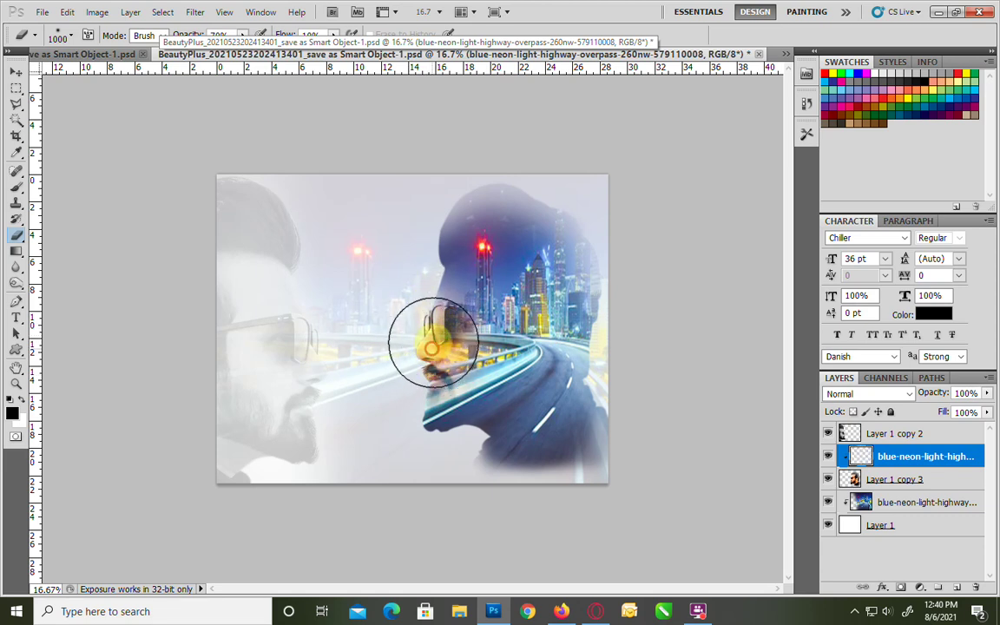
{"action": "scroll", "coordinate": [447, 351], "scroll_direction": "up", "scroll_amount": 1}
{"action": "scroll", "coordinate": [506, 391], "scroll_direction": "up", "scroll_amount": 1}
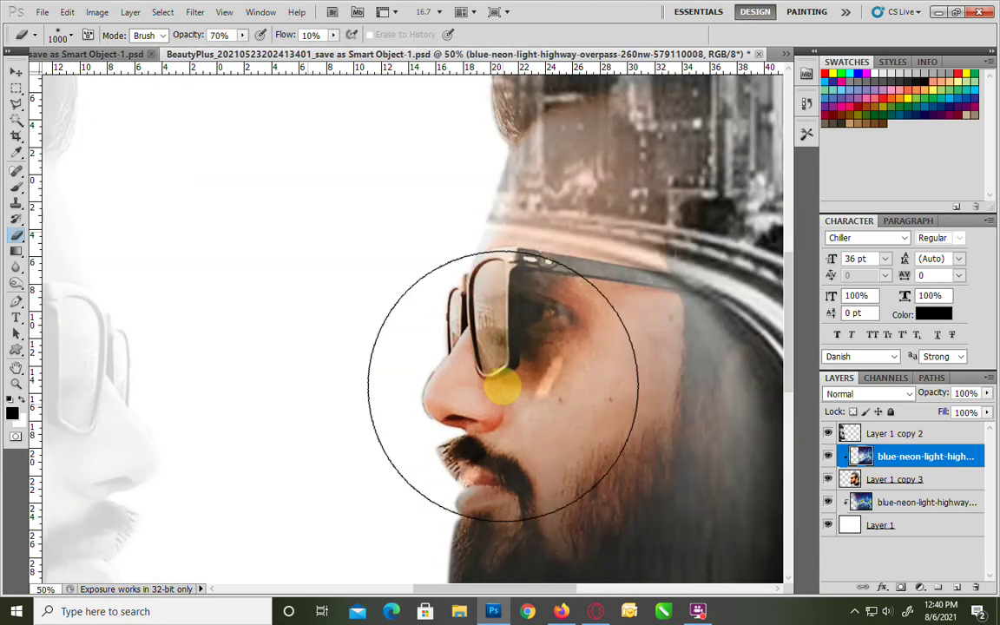
{"action": "key", "text": "bracketleft"}
{"action": "key", "text": "bracketleft"}
{"action": "key", "text": "bracketleft"}
{"action": "key", "text": "bracketleft"}
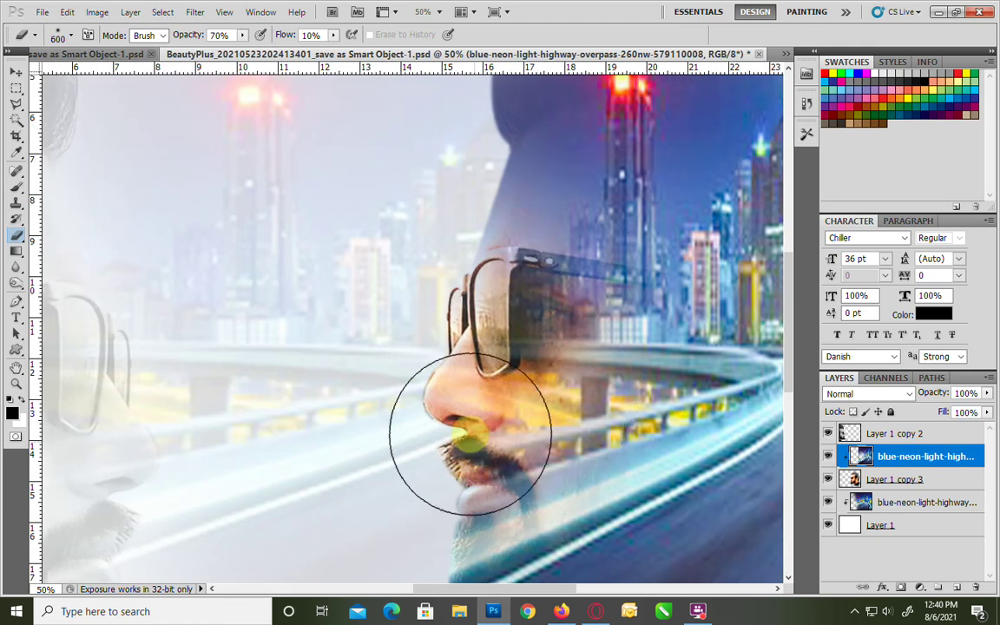
{"action": "mouse_move", "coordinate": [447, 265]}
{"action": "left_mouse_down"}
{"action": "mouse_move", "coordinate": [536, 352]}
{"action": "mouse_move", "coordinate": [480, 357]}
{"action": "mouse_move", "coordinate": [535, 357]}
{"action": "mouse_move", "coordinate": [534, 371]}
{"action": "left_mouse_up"}
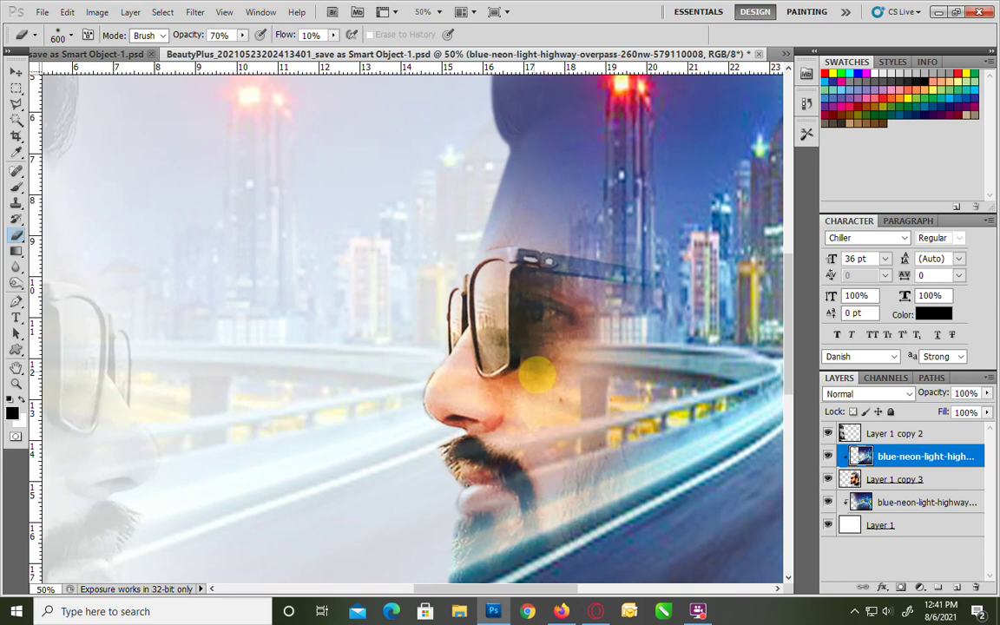
{"action": "scroll", "coordinate": [534, 372], "scroll_direction": "down", "scroll_amount": 1}
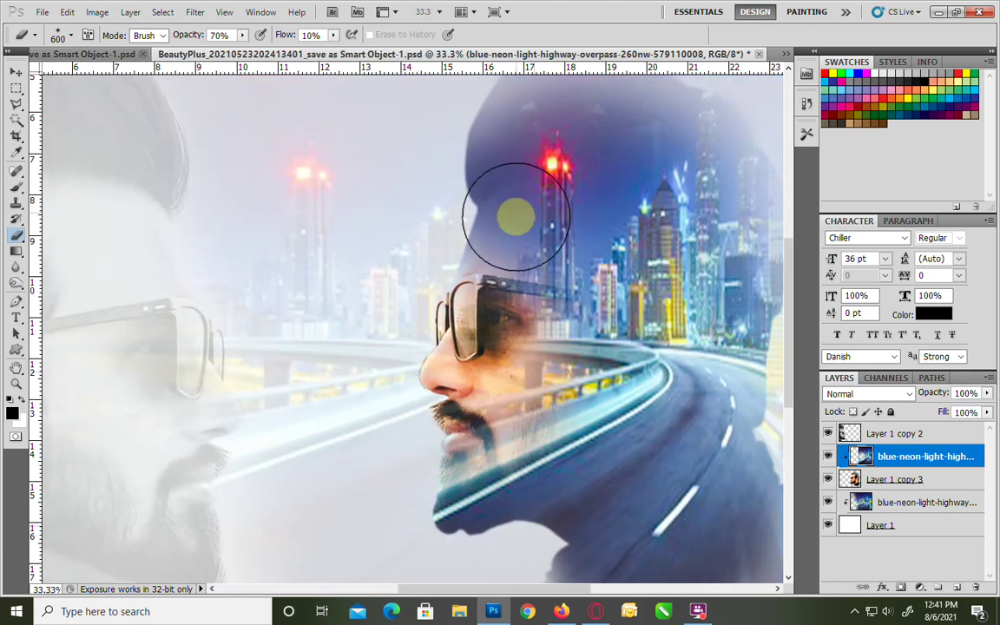
{"action": "mouse_move", "coordinate": [592, 315]}
{"action": "left_mouse_down"}
{"action": "mouse_move", "coordinate": [520, 207]}
{"action": "mouse_move", "coordinate": [575, 313]}
{"action": "mouse_move", "coordinate": [476, 384]}
{"action": "mouse_move", "coordinate": [589, 317]}
{"action": "left_mouse_up"}
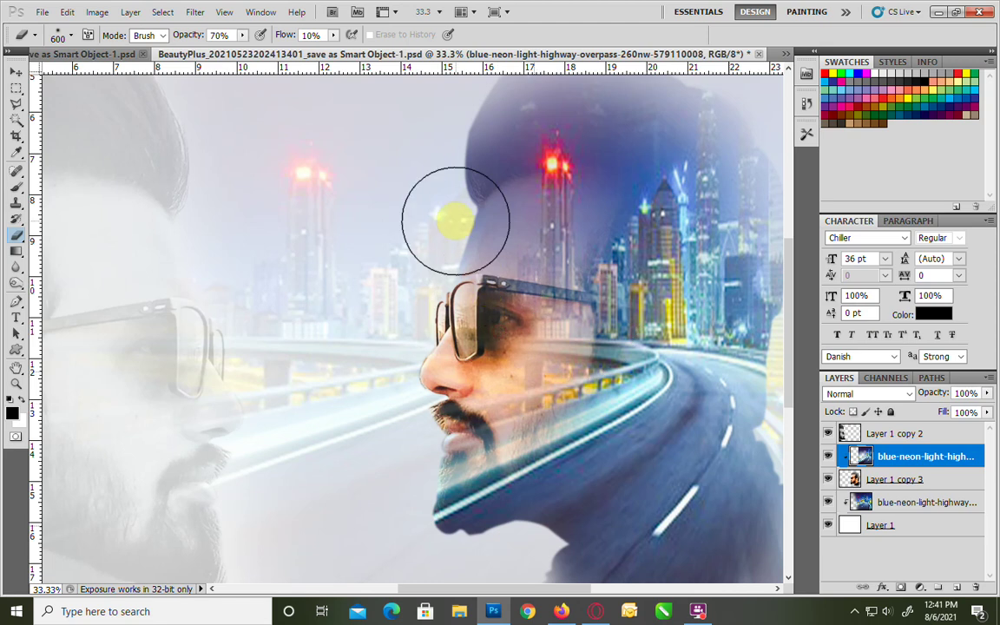
{"action": "key", "text": "ctrl+minus"}
{"action": "key", "text": "alt+bracketleft"}
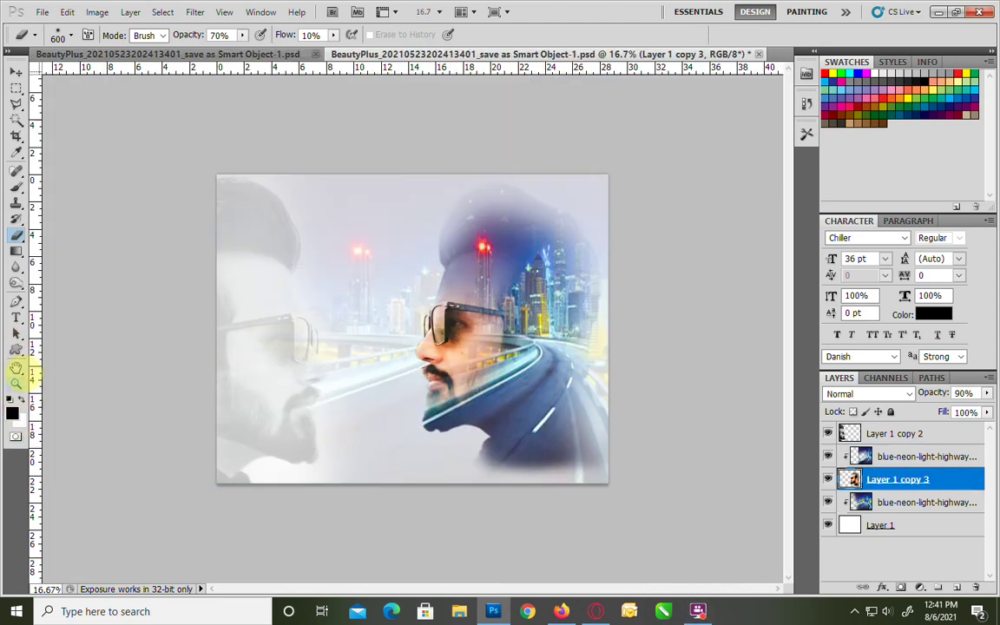
- Add 'Mr Creater' text in Agency FB and move it to the portrait's bottom-left corner
{"action": "left_click", "coordinate": [15, 319]}
{"action": "left_click", "coordinate": [304, 419]}
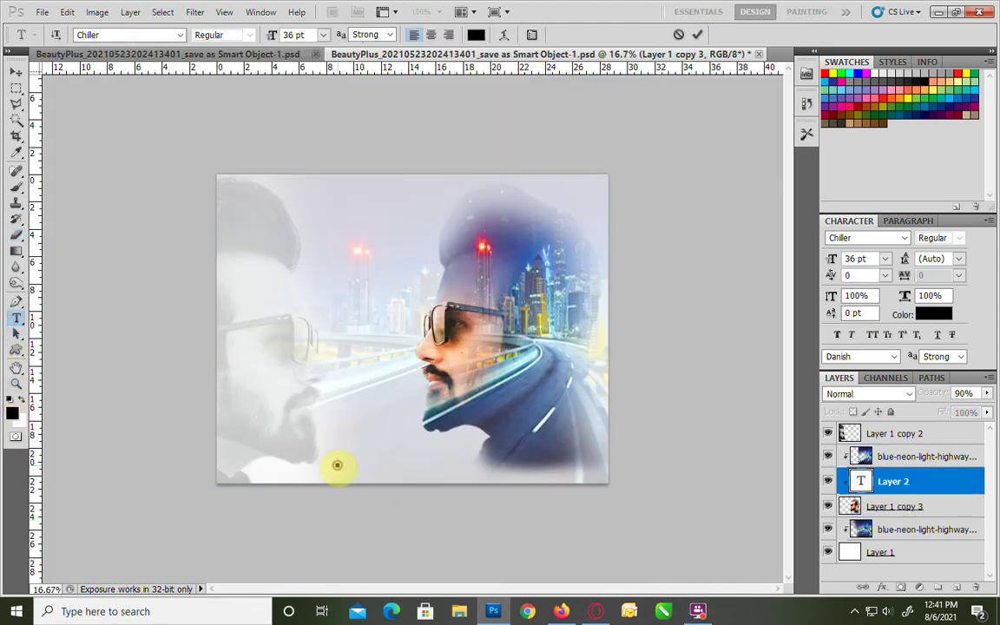
{"action": "left_click", "coordinate": [336, 427]}
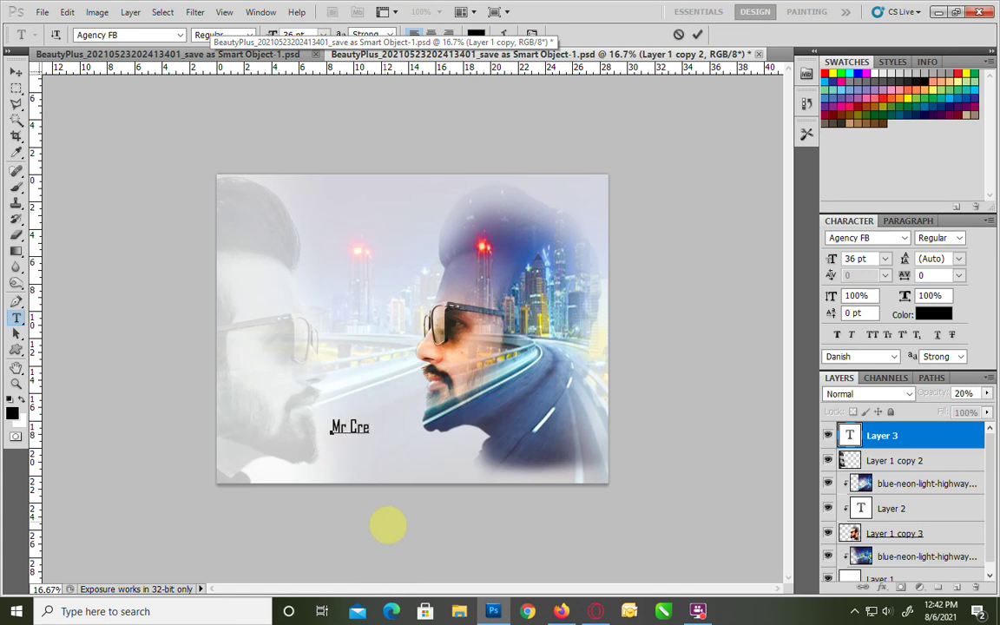
{"action": "type", "text": "ater"}
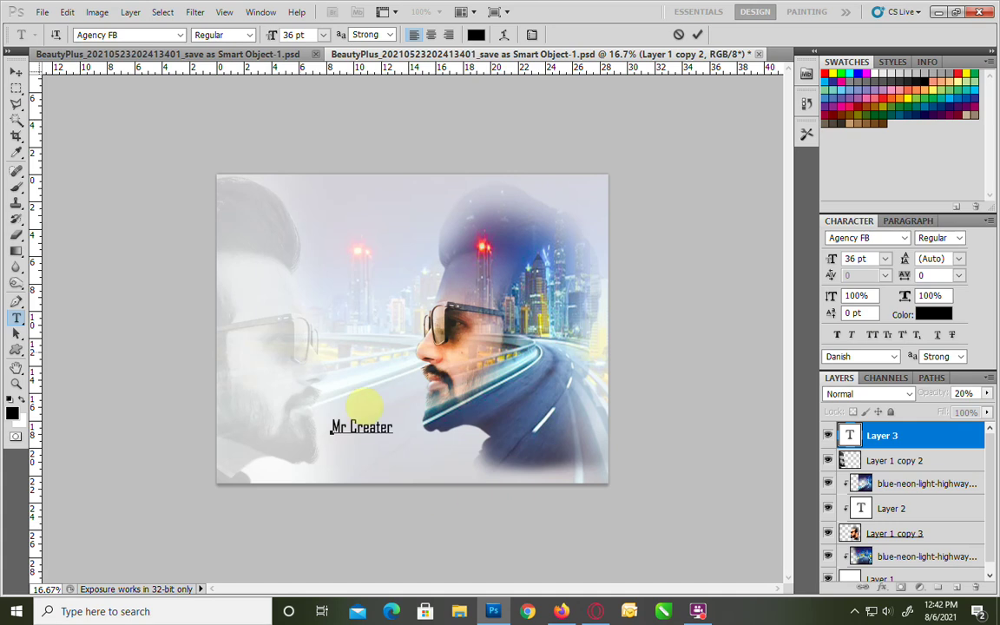
{"action": "left_click", "coordinate": [15, 71]}
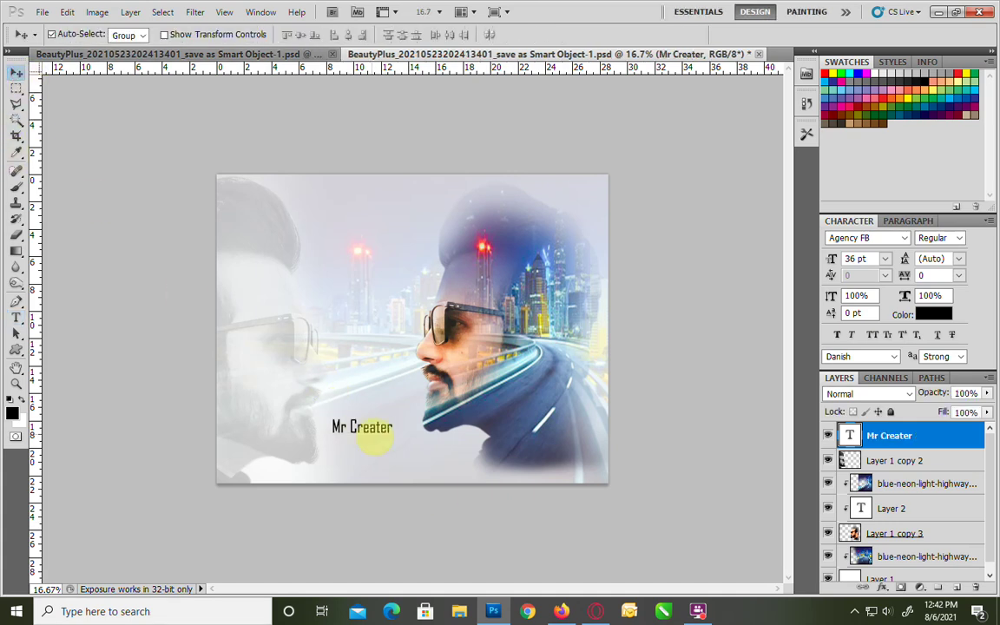
{"action": "left_click_drag", "start_coordinate": [353, 456], "coordinate": [247, 503]}
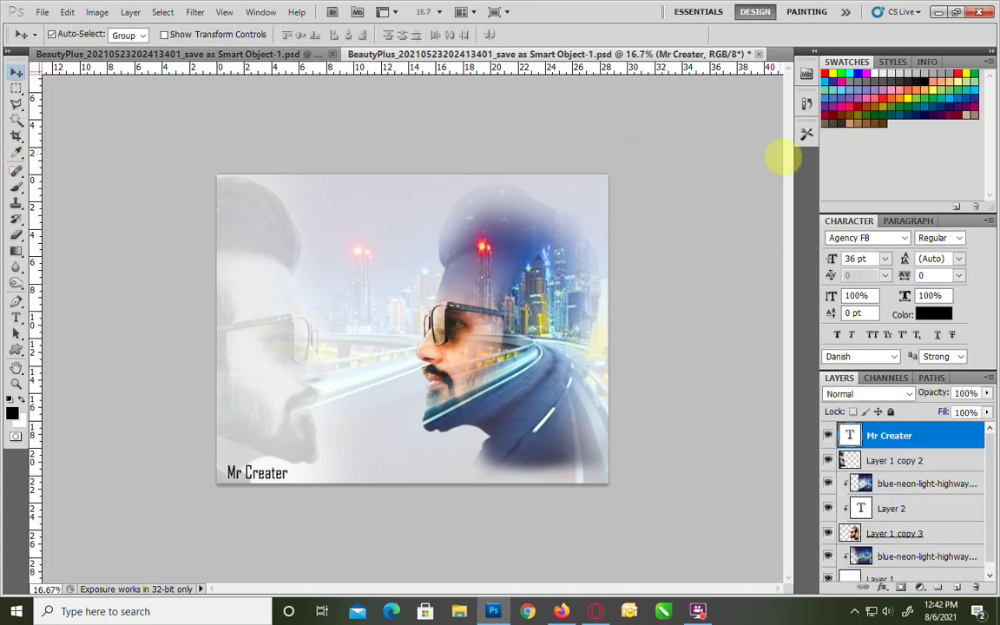
{"action": "key", "text": "ctrl+plus"}
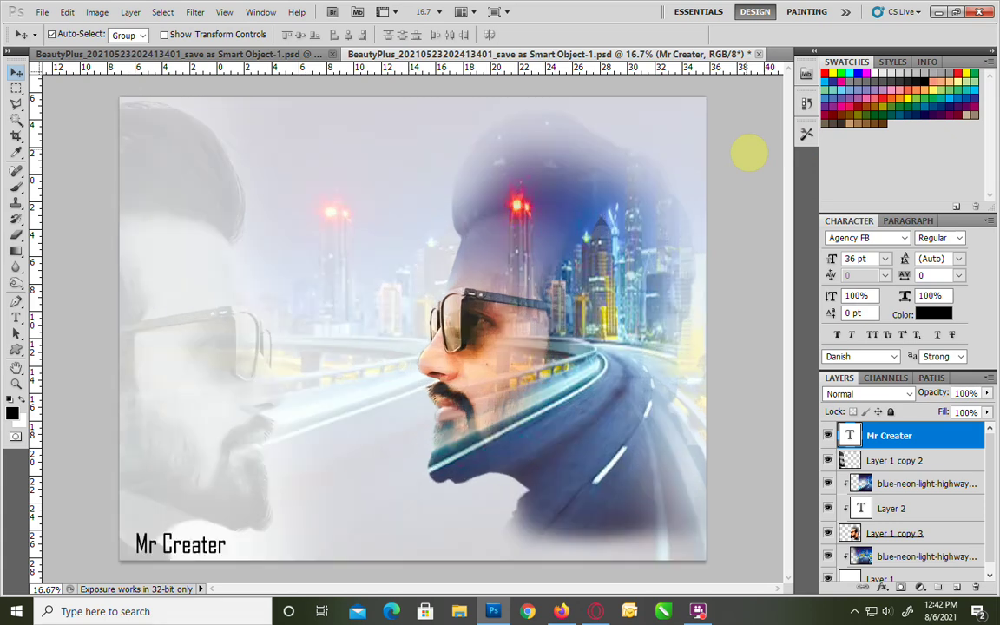